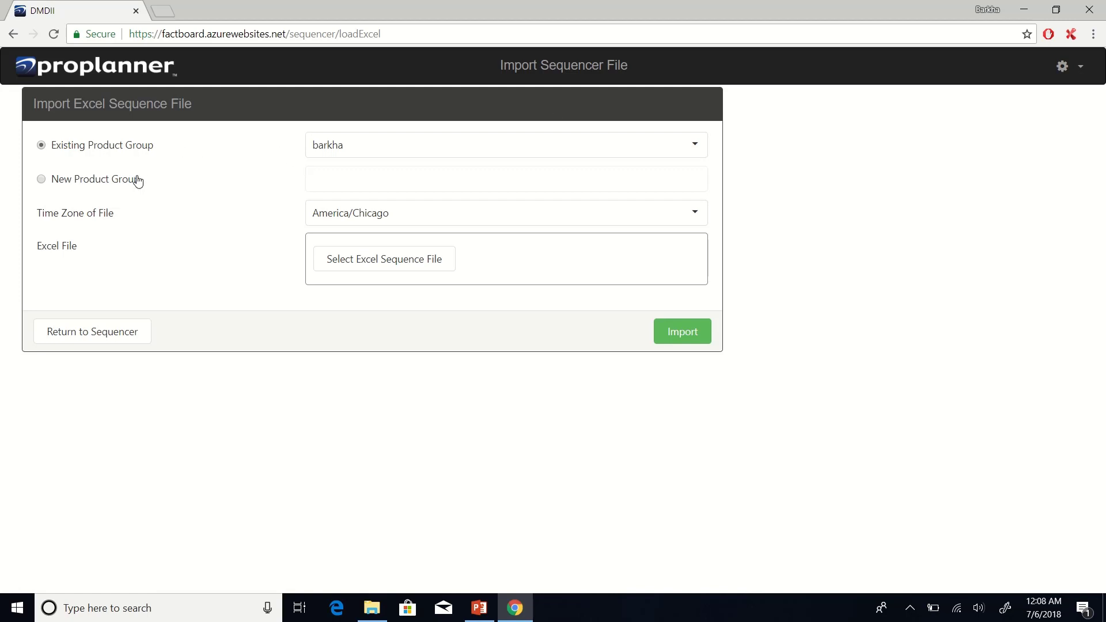
# - Import the Excel file Sequencer_Import_File from Downloads into the existing product group Demo
pyautogui.click(698, 136)
pyautogui.click(455, 195)
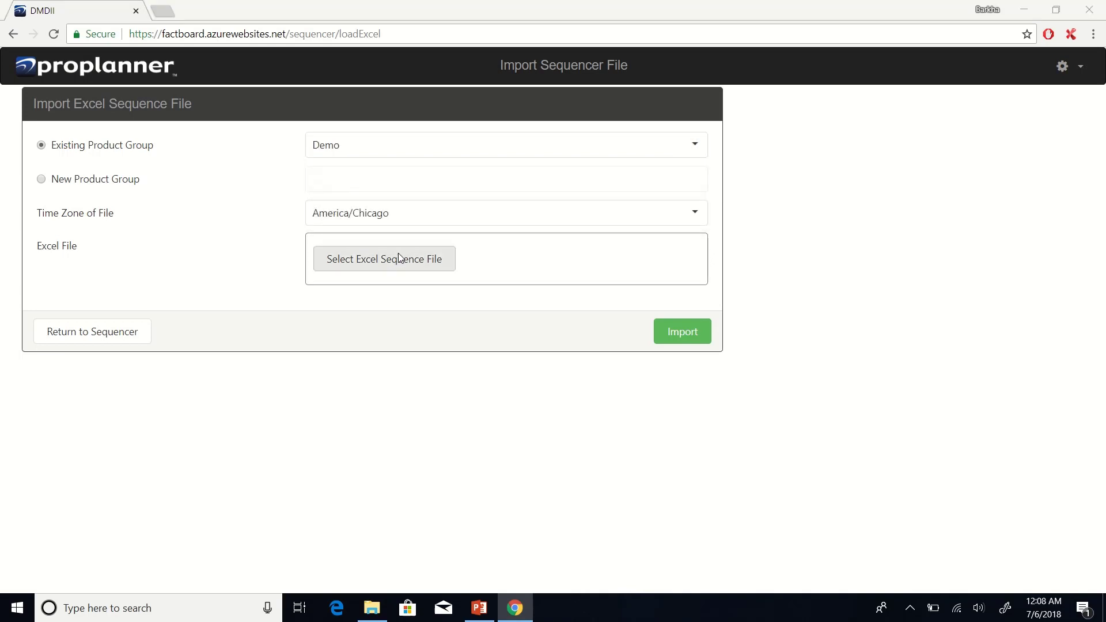
pyautogui.click(399, 256)
pyautogui.click(294, 148)
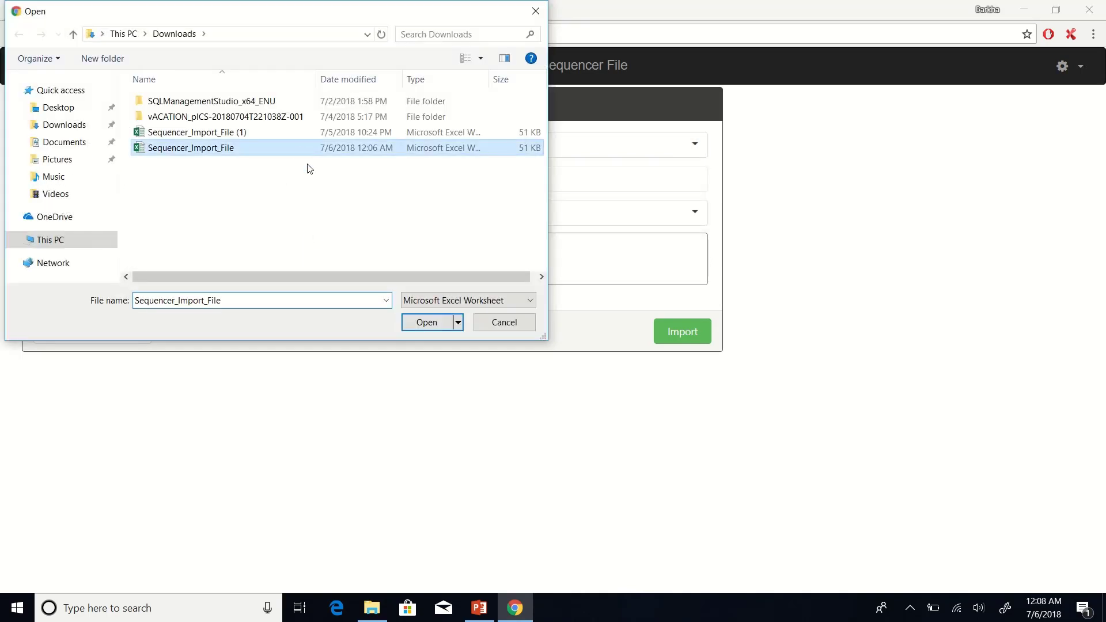
pyautogui.click(427, 321)
pyautogui.click(683, 384)
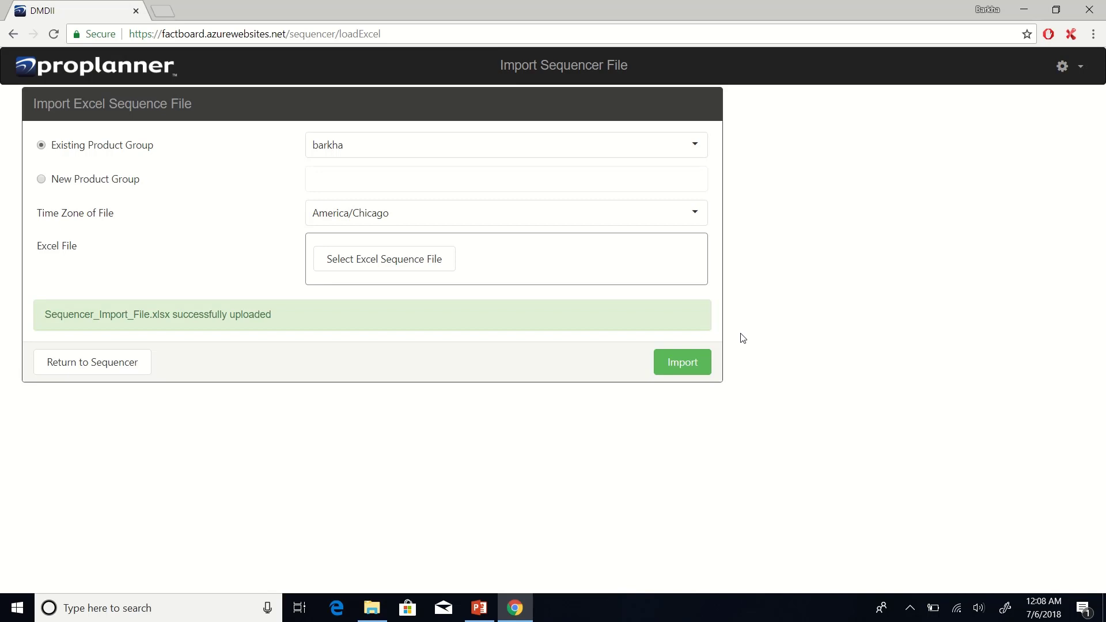
# - Return to the Sequencer and load the data grid for product group Demo with end date 7/19/2018
pyautogui.click(92, 363)
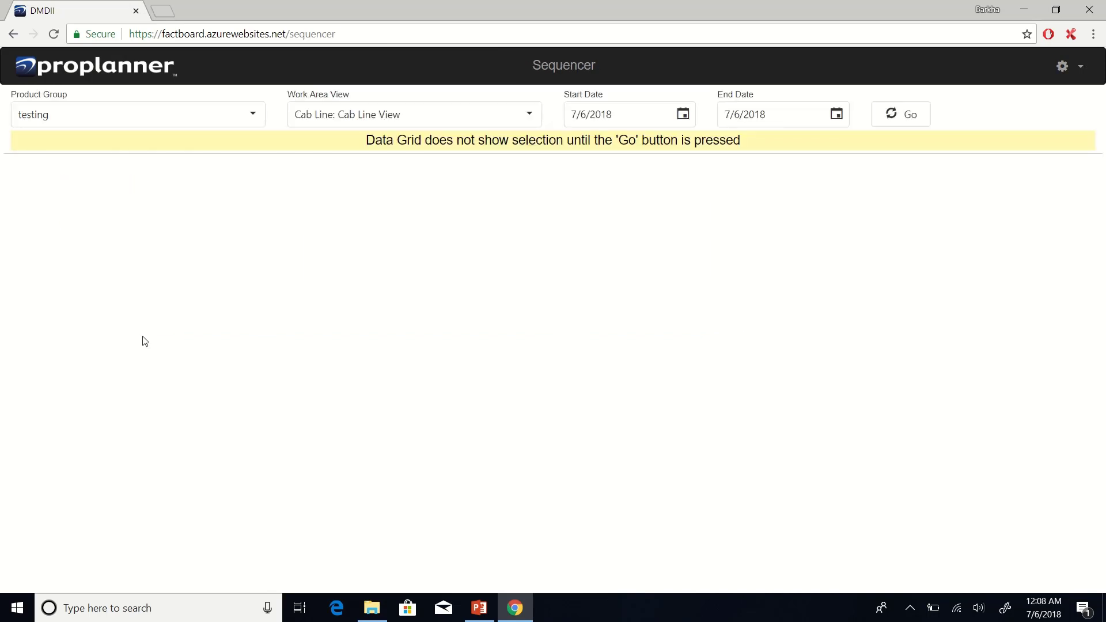
pyautogui.click(253, 115)
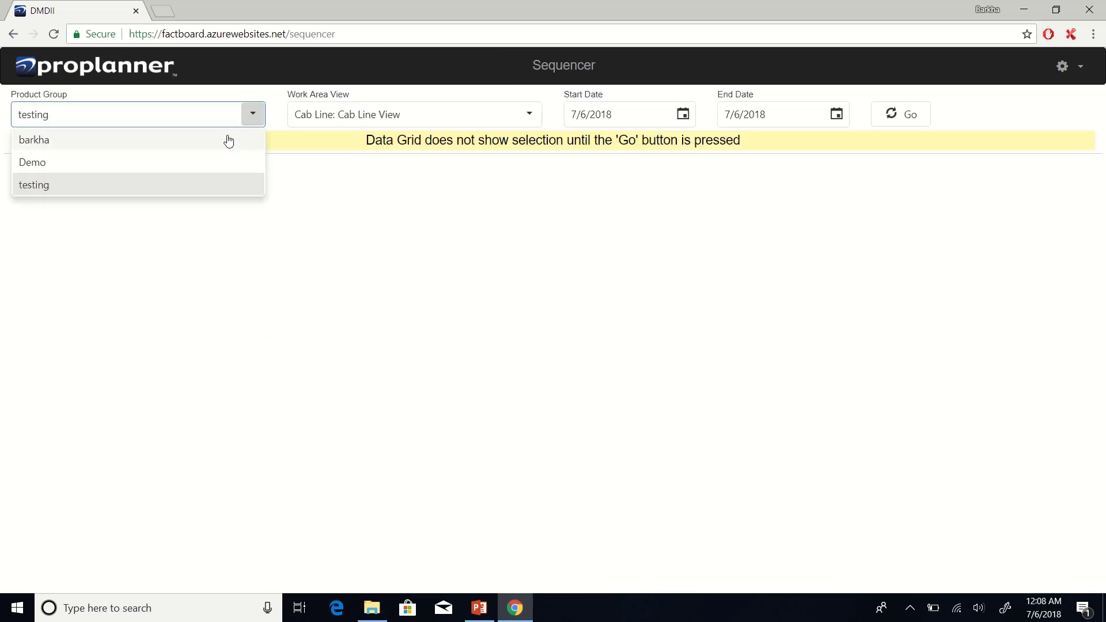
pyautogui.click(213, 163)
pyautogui.click(836, 113)
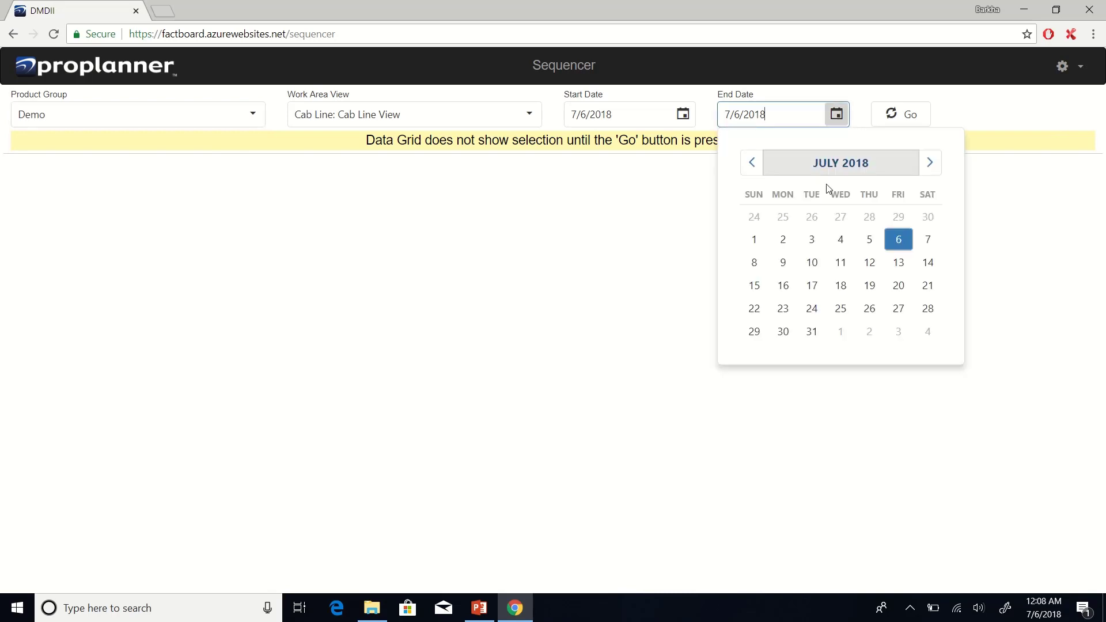
pyautogui.click(869, 286)
pyautogui.click(890, 115)
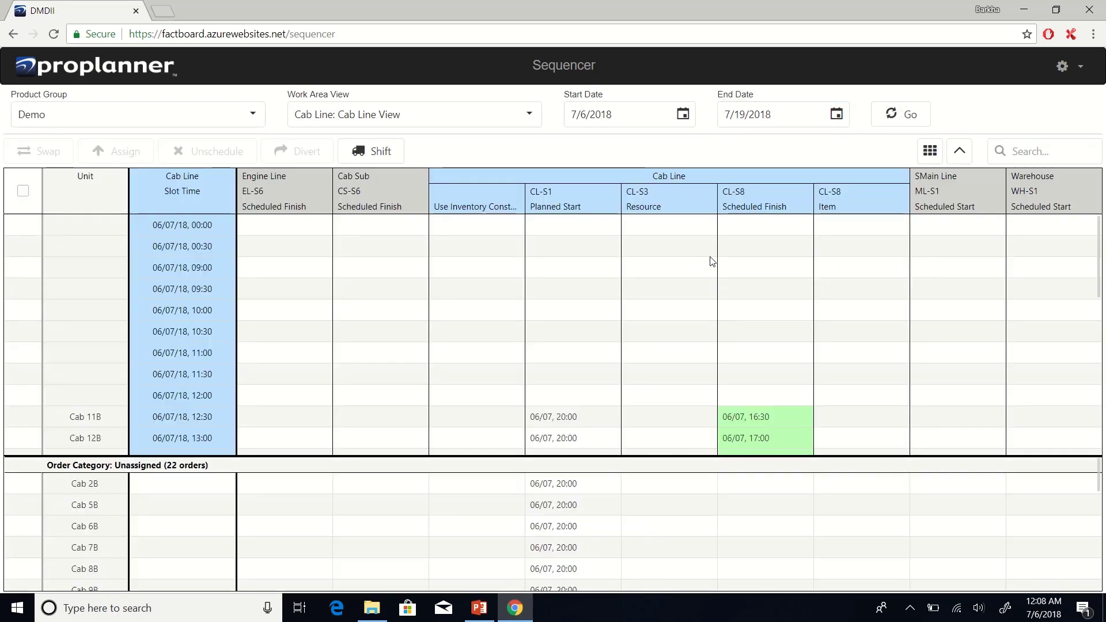
# - Swap the late unit Cab 10B with the empty 06/07/18, 00:00 slot
pyautogui.scroll(-3, 711, 264)
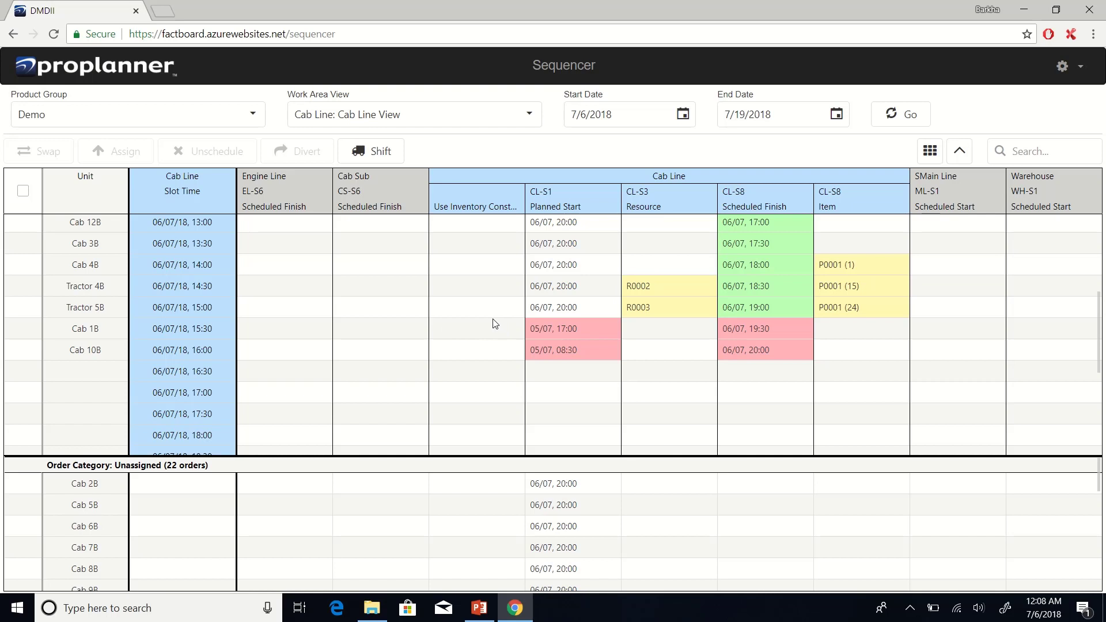
pyautogui.moveTo(540, 358)
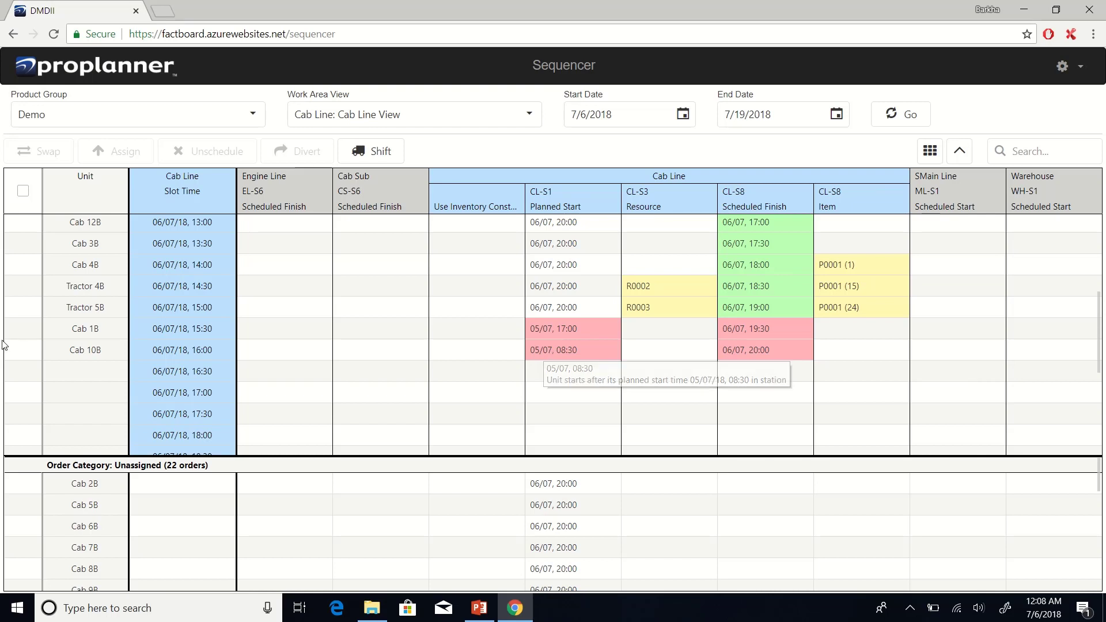
pyautogui.click(23, 350)
pyautogui.scroll(4, 54, 306)
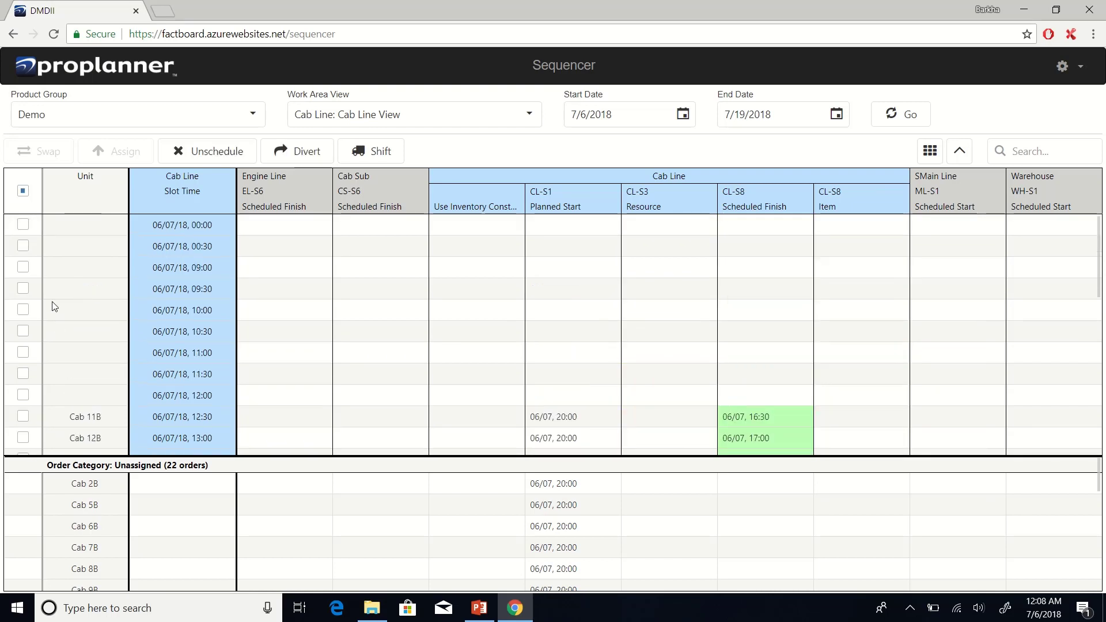
pyautogui.click(23, 224)
pyautogui.click(39, 150)
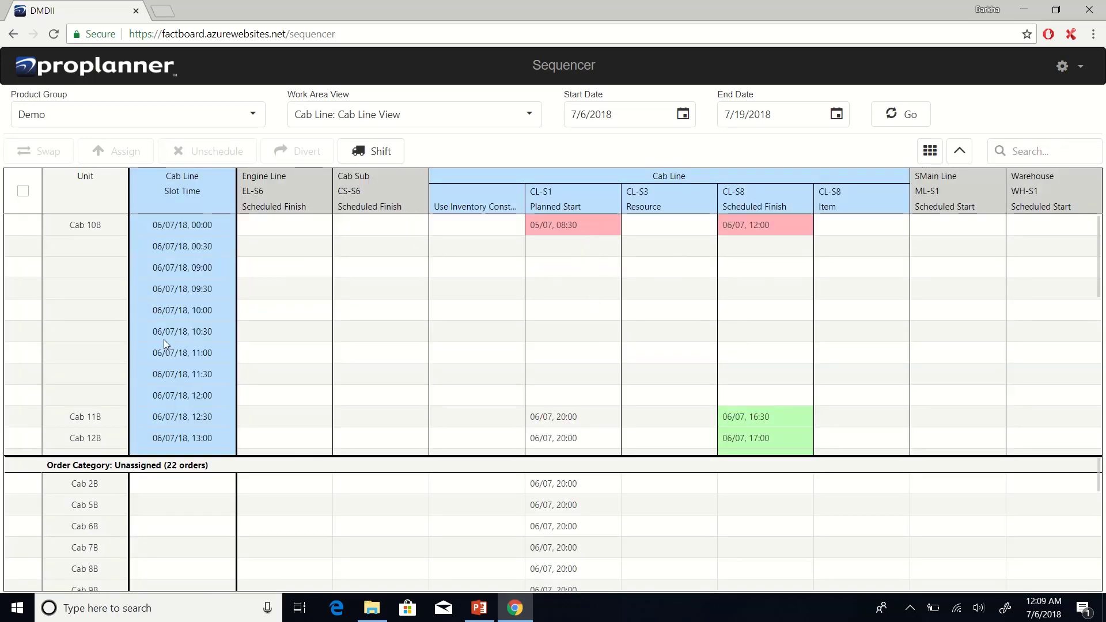
# - Unschedule Cab 1B and Cab 10B from the Cab Line
pyautogui.scroll(-5, 161, 328)
pyautogui.scroll(2, 87, 328)
pyautogui.click(23, 329)
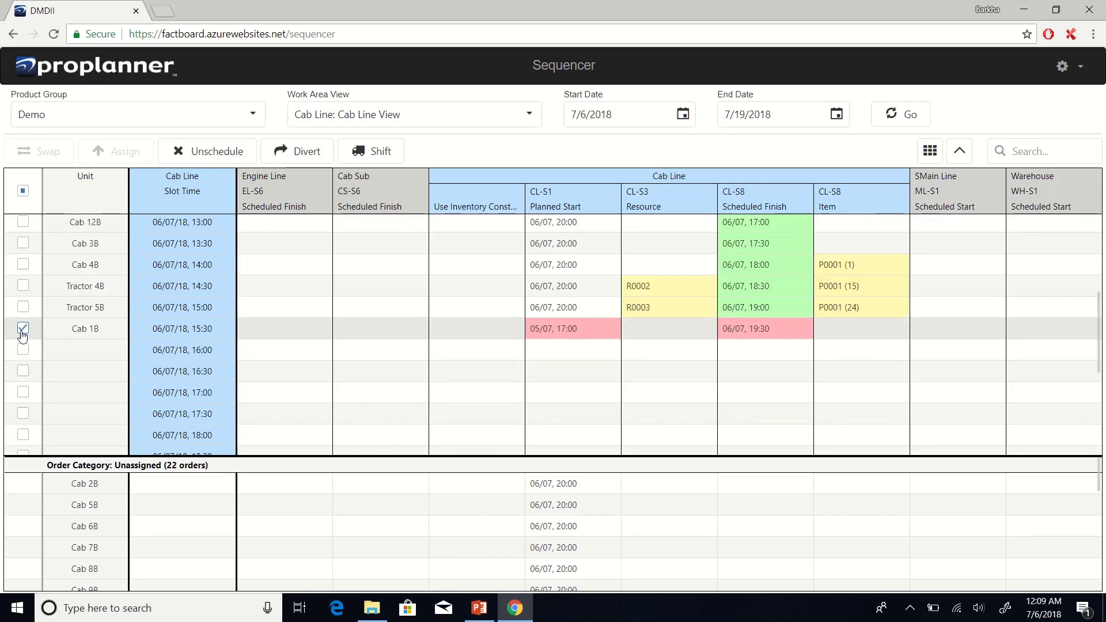
pyautogui.click(210, 152)
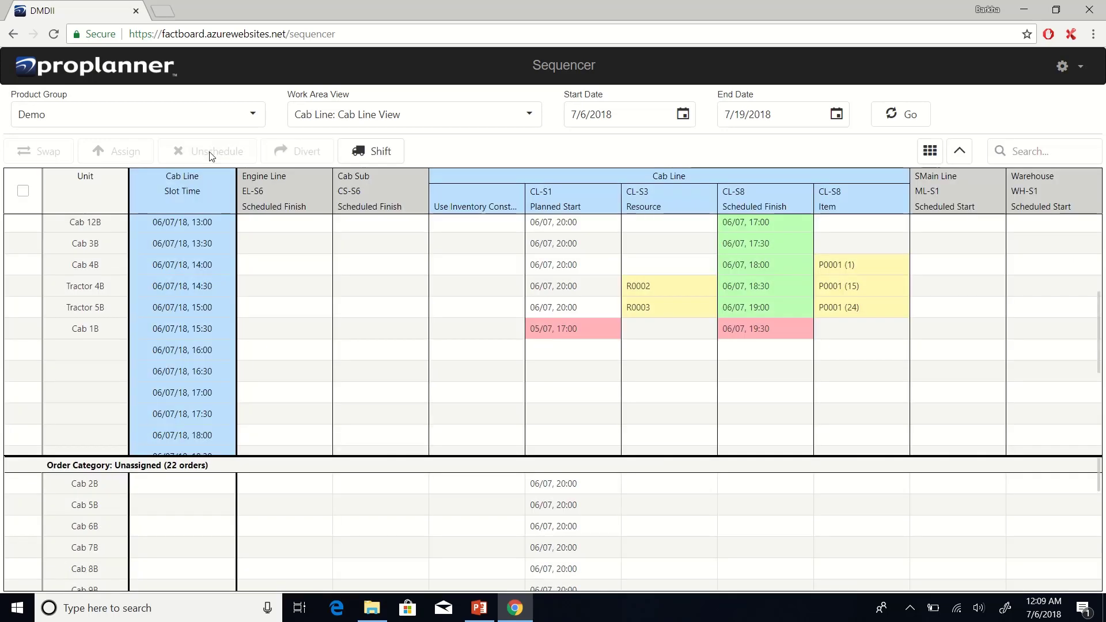
pyautogui.scroll(5, 212, 374)
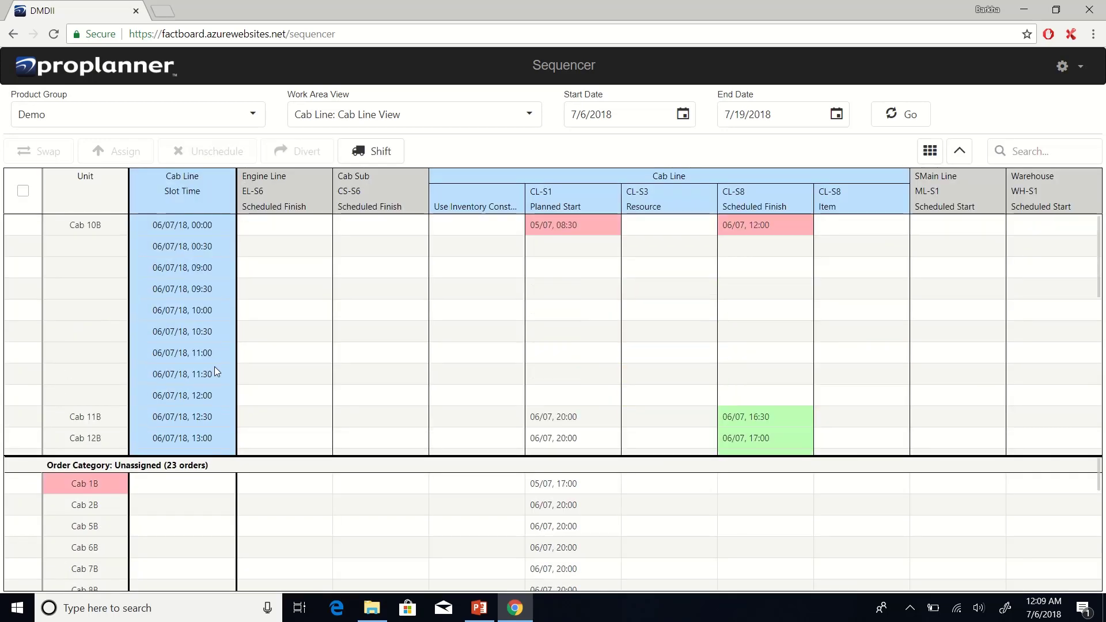
pyautogui.click(22, 225)
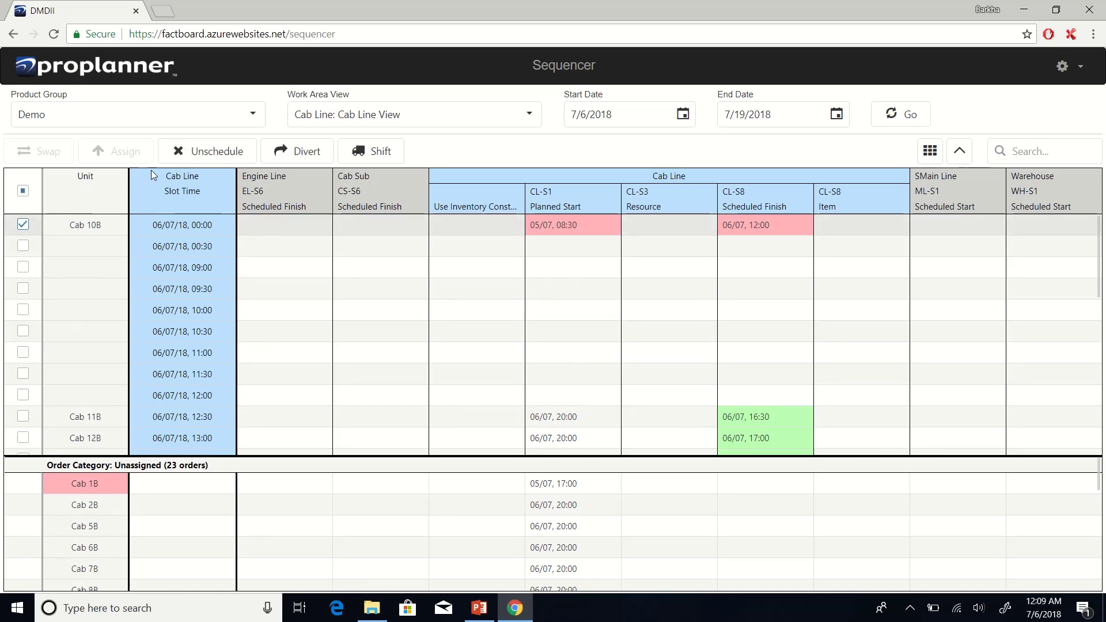
pyautogui.click(201, 152)
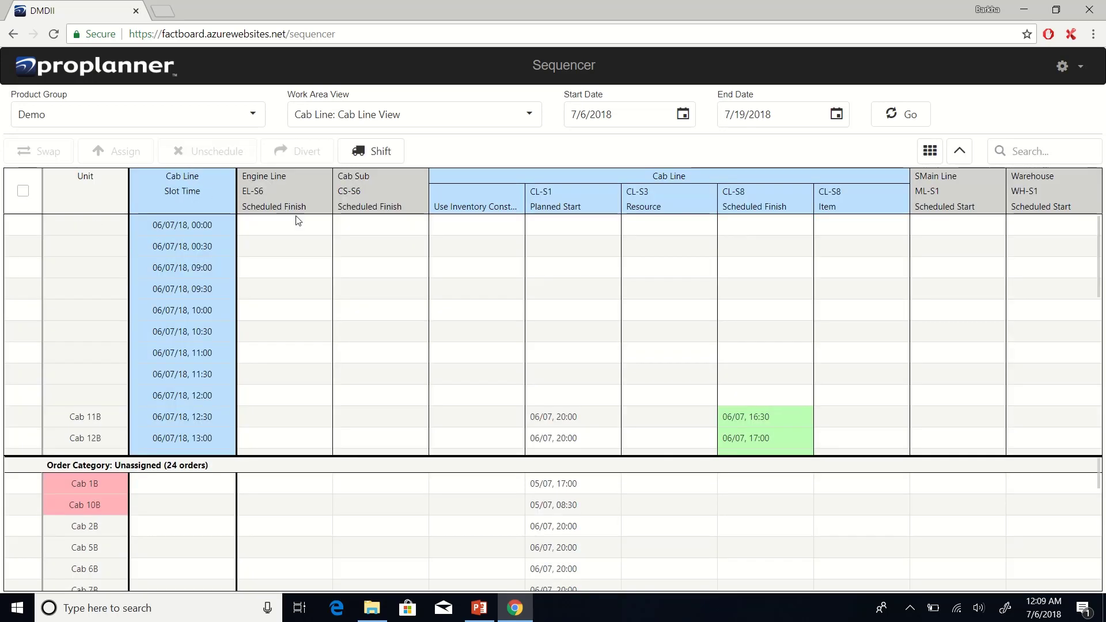
# - Swap the slots of Cab 11B and Cab 3B on the Cab Line
pyautogui.scroll(-4, 216, 271)
pyautogui.scroll(2, 63, 275)
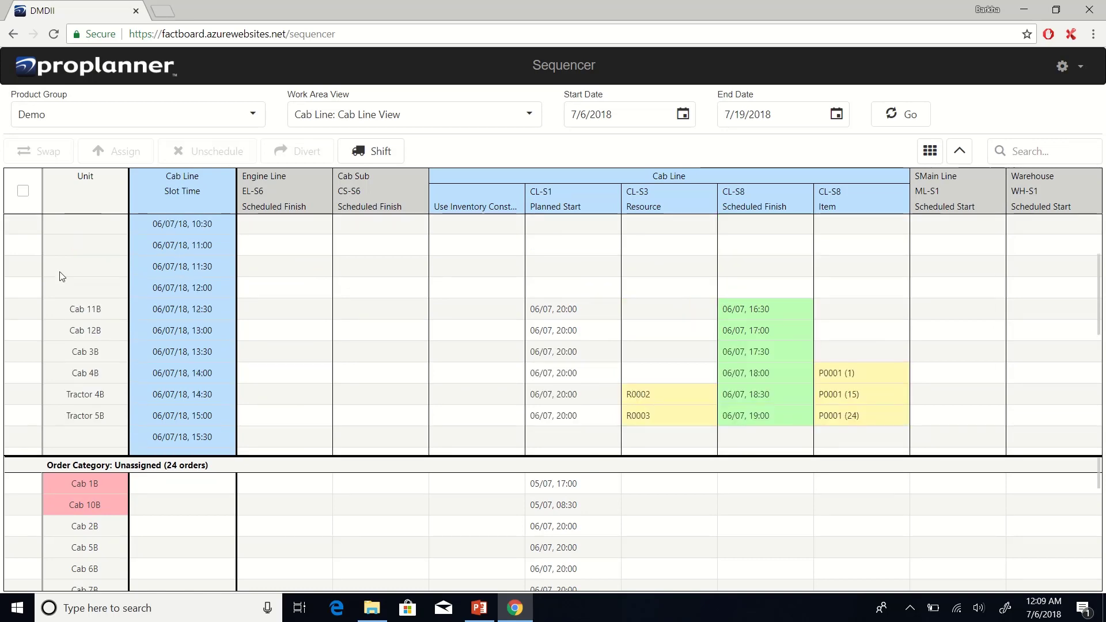
pyautogui.click(23, 310)
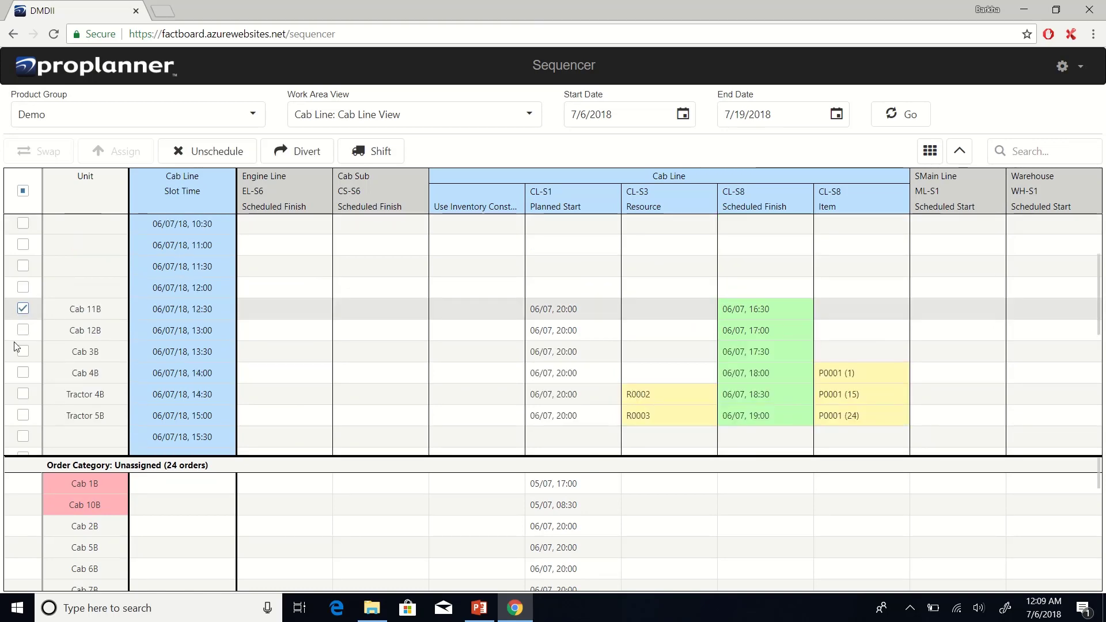
pyautogui.click(22, 352)
pyautogui.click(42, 158)
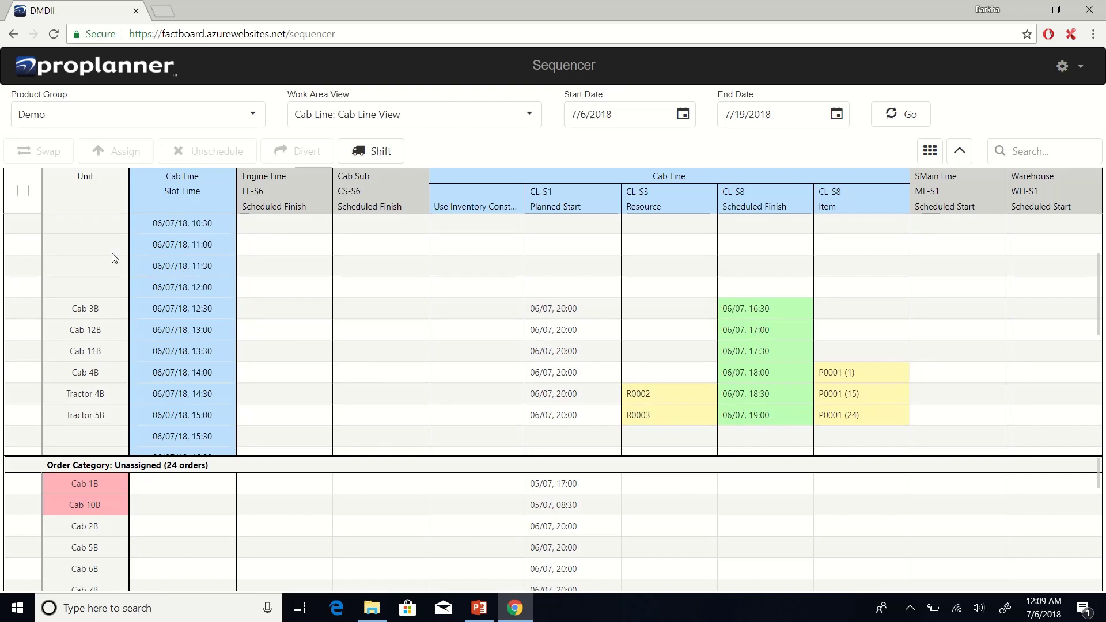
# - Divert the order Cab 3B with CL-S3 as its last completed station
pyautogui.click(23, 308)
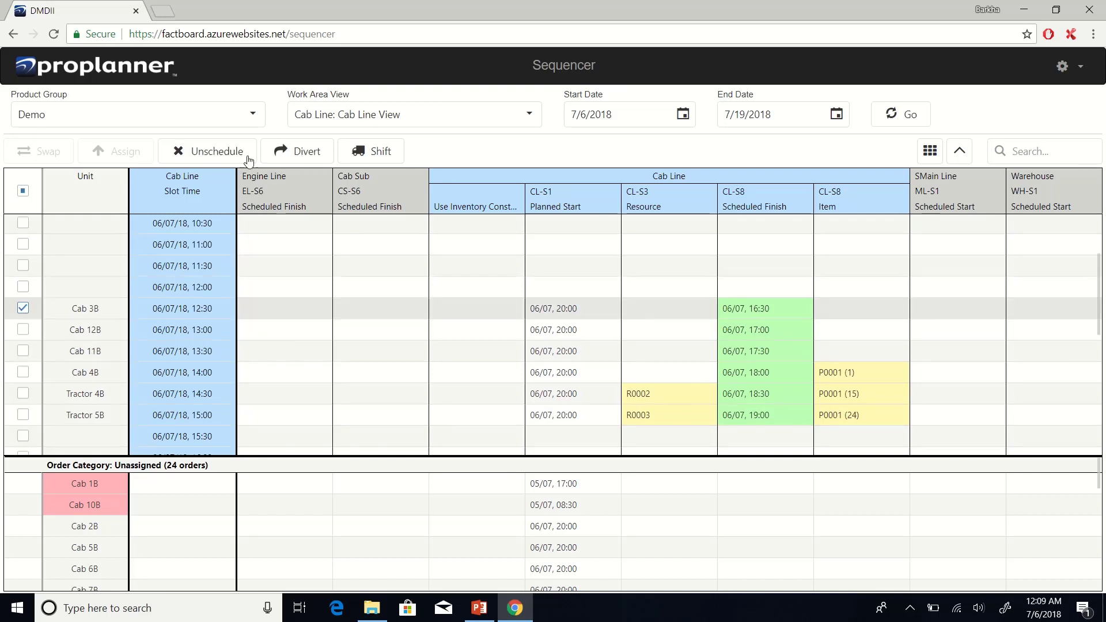
pyautogui.click(301, 153)
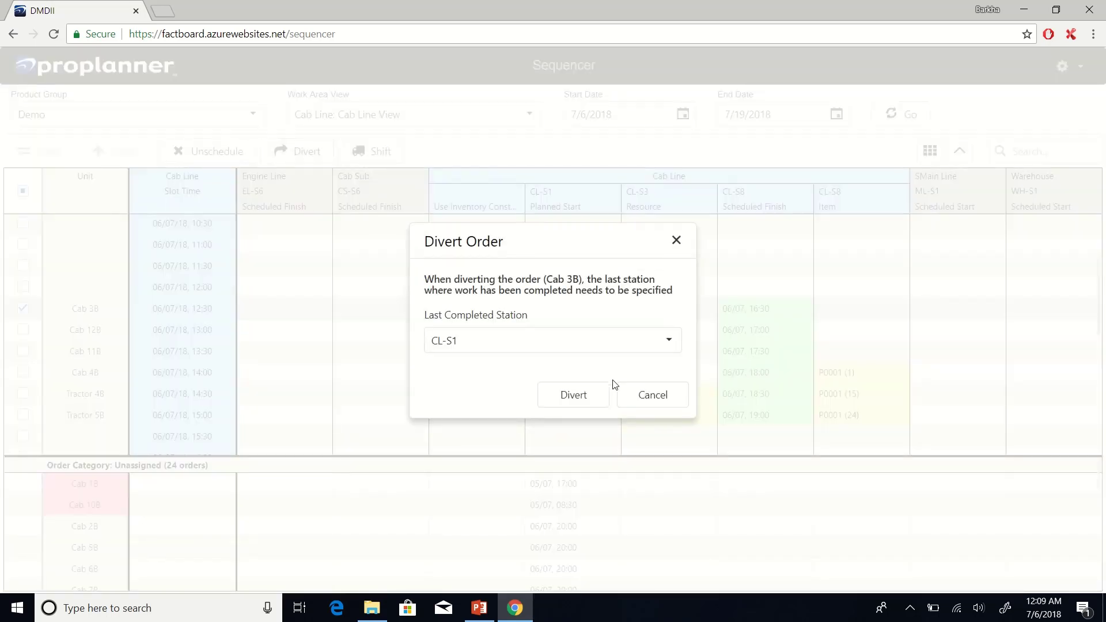
pyautogui.click(666, 344)
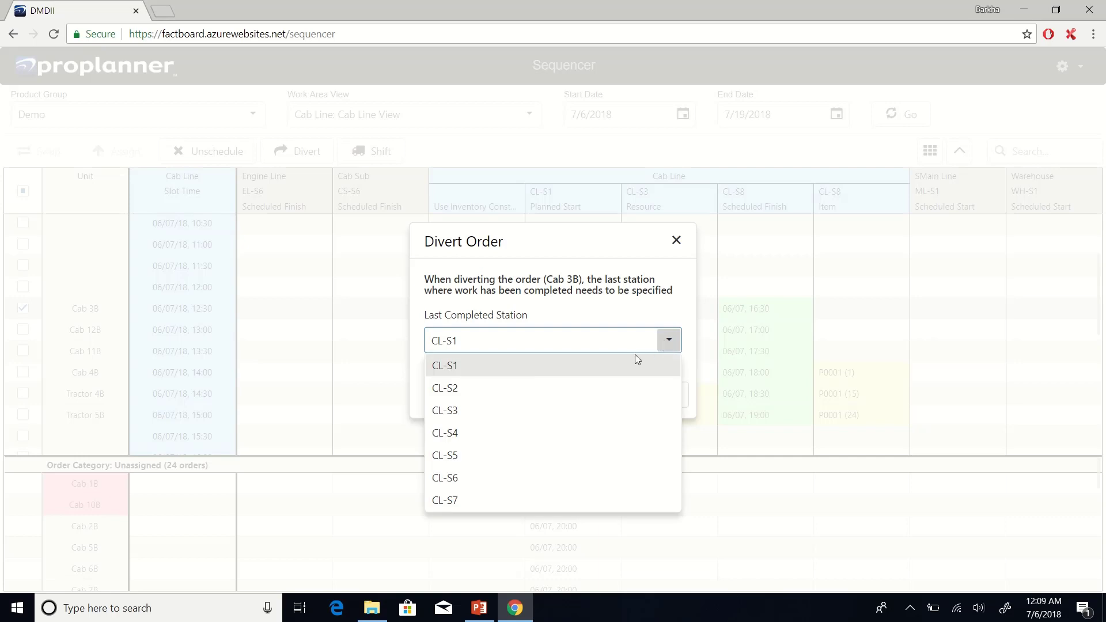
pyautogui.click(537, 422)
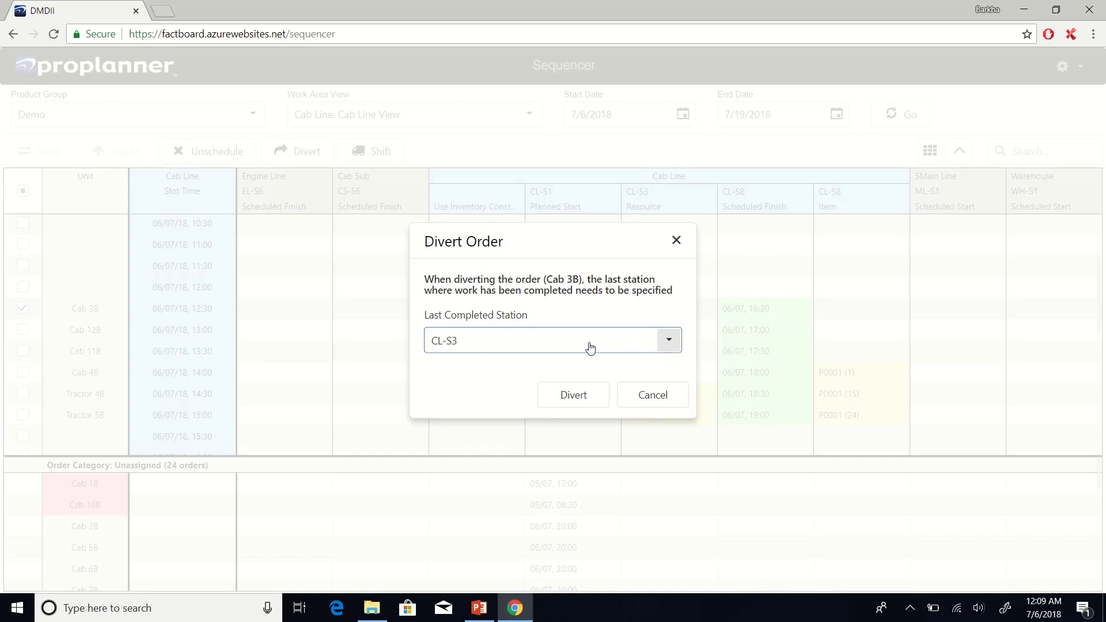
pyautogui.click(576, 397)
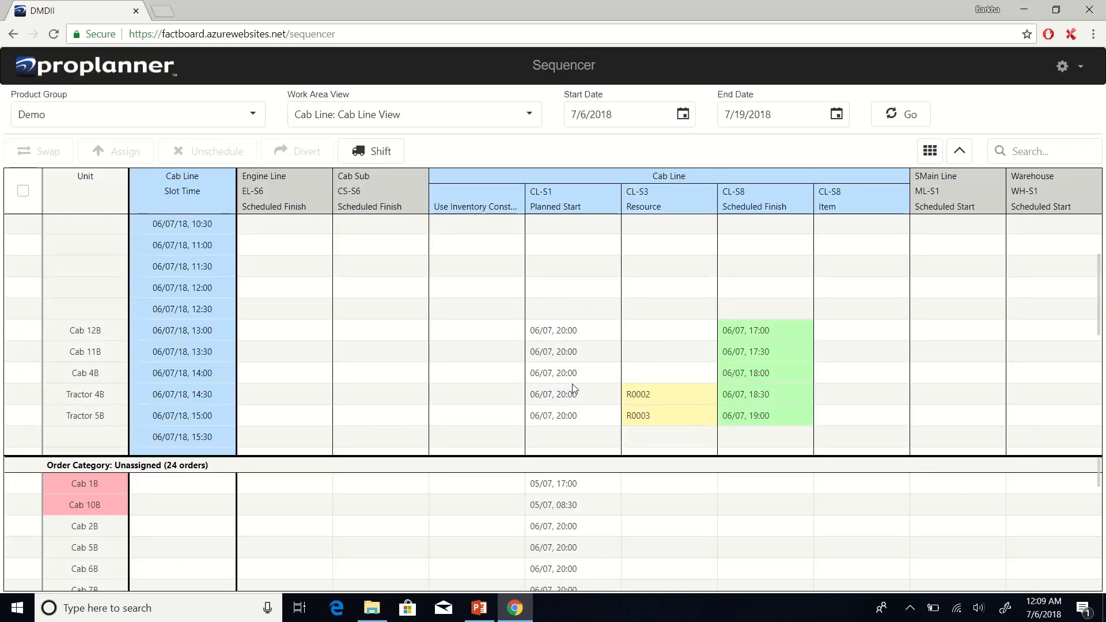
# - Assign the unassigned orders Tractor 6B, 7B, 8B and 9B to the Cab Line starting at the 06/07/18, 00:30 slot
pyautogui.scroll(-5, 102, 488)
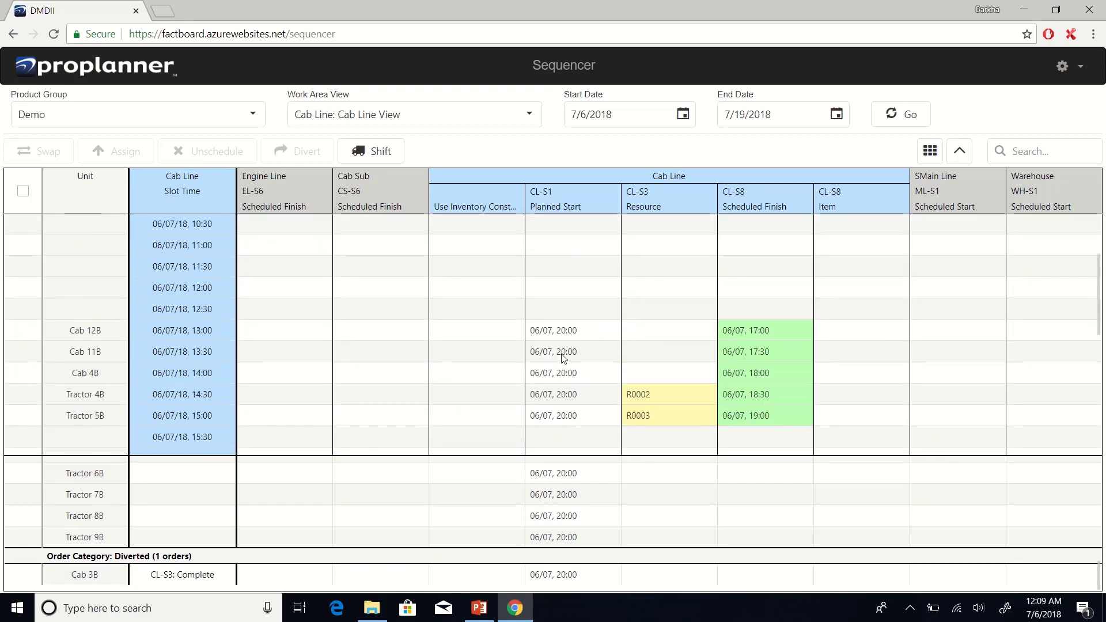
pyautogui.scroll(-2, 563, 357)
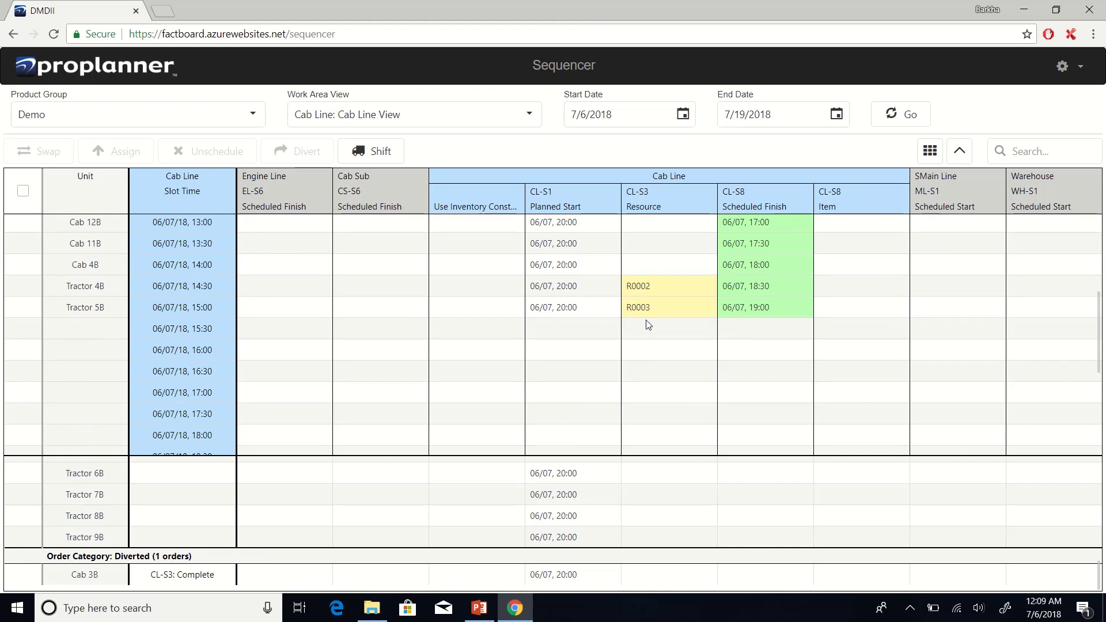
pyautogui.click(24, 472)
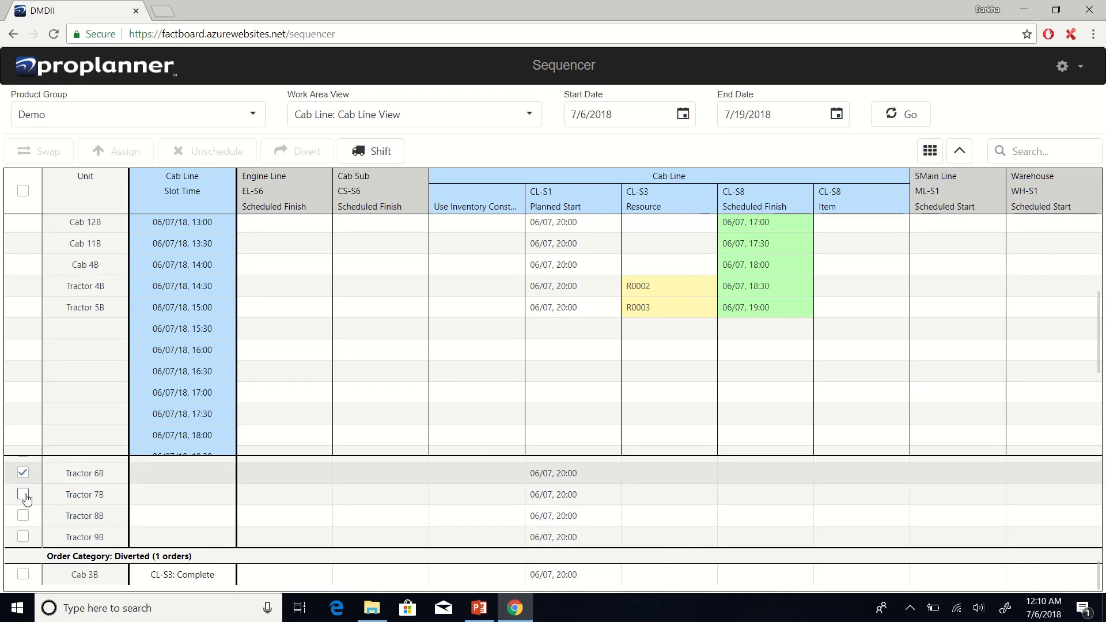
pyautogui.click(23, 494)
pyautogui.click(23, 515)
pyautogui.click(23, 536)
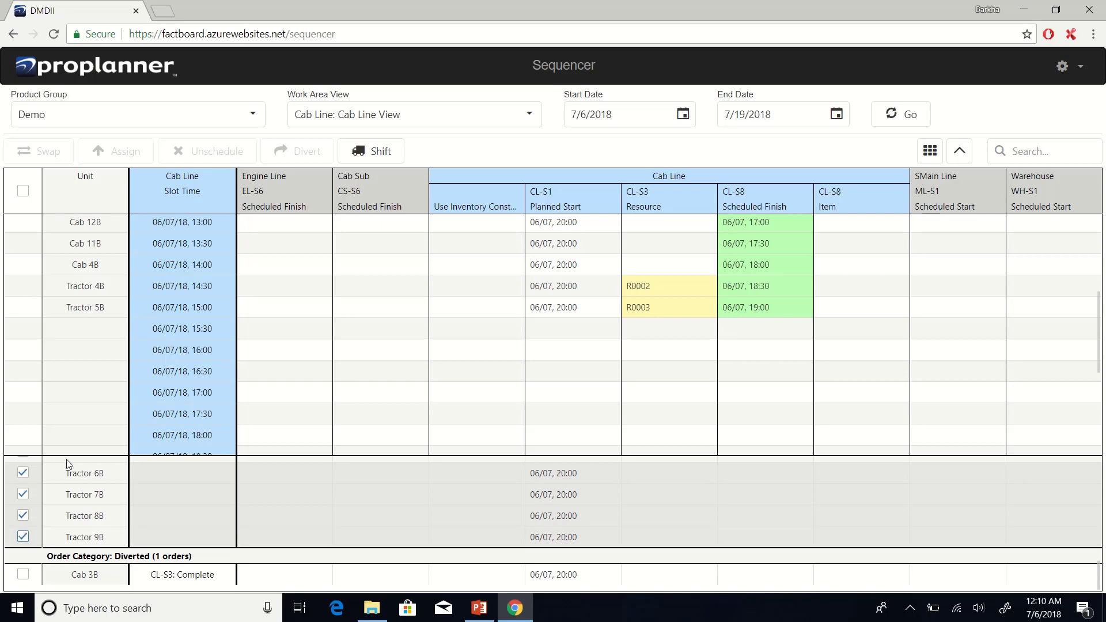
pyautogui.scroll(5, 32, 337)
pyautogui.click(23, 246)
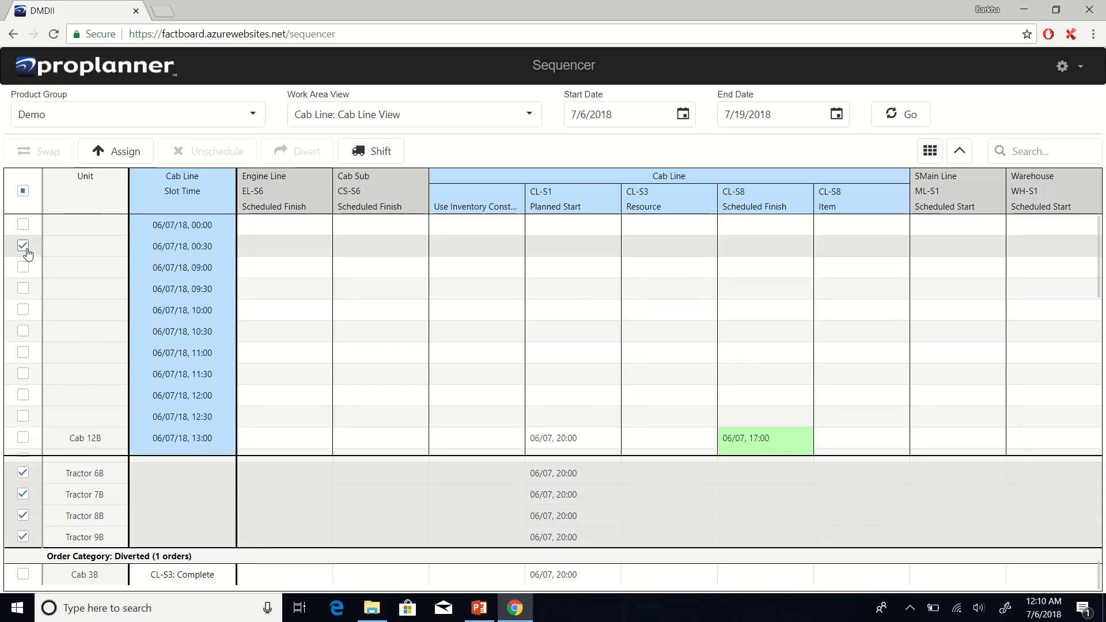
pyautogui.click(111, 151)
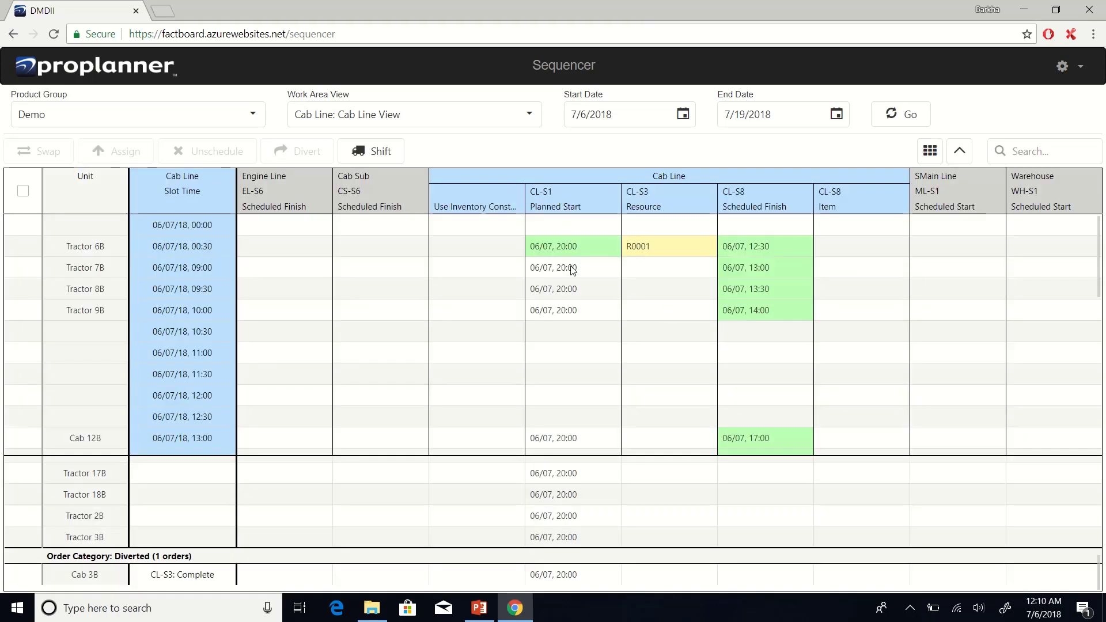
# - Assign the unassigned order Tractor 3B to the 06/07/18, 16:00 slot
pyautogui.scroll(-4, 859, 410)
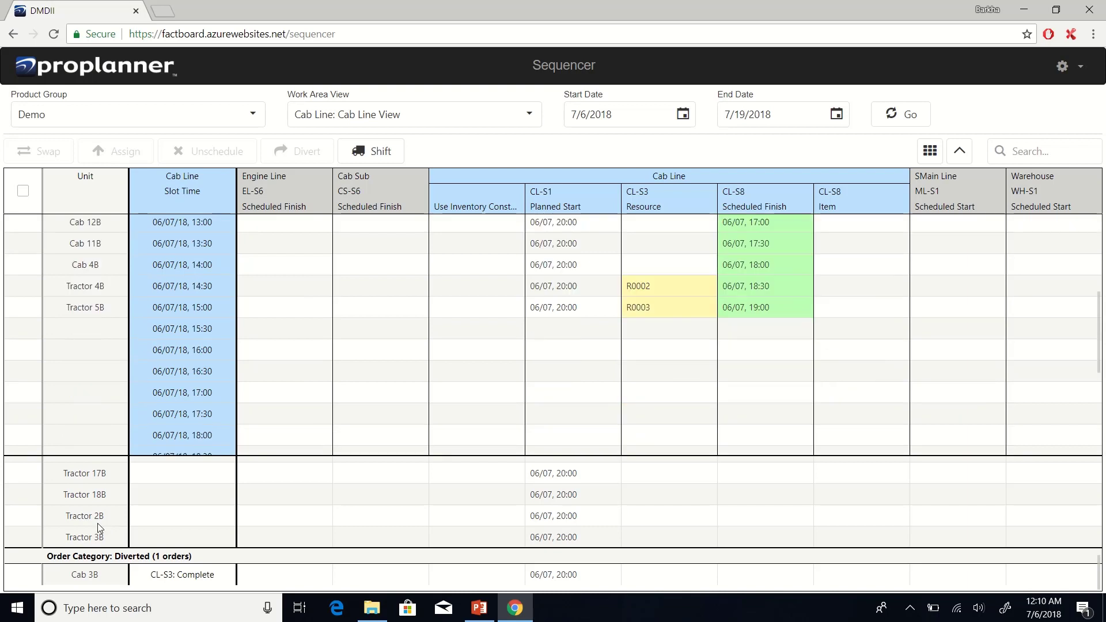
pyautogui.click(23, 536)
pyautogui.click(23, 350)
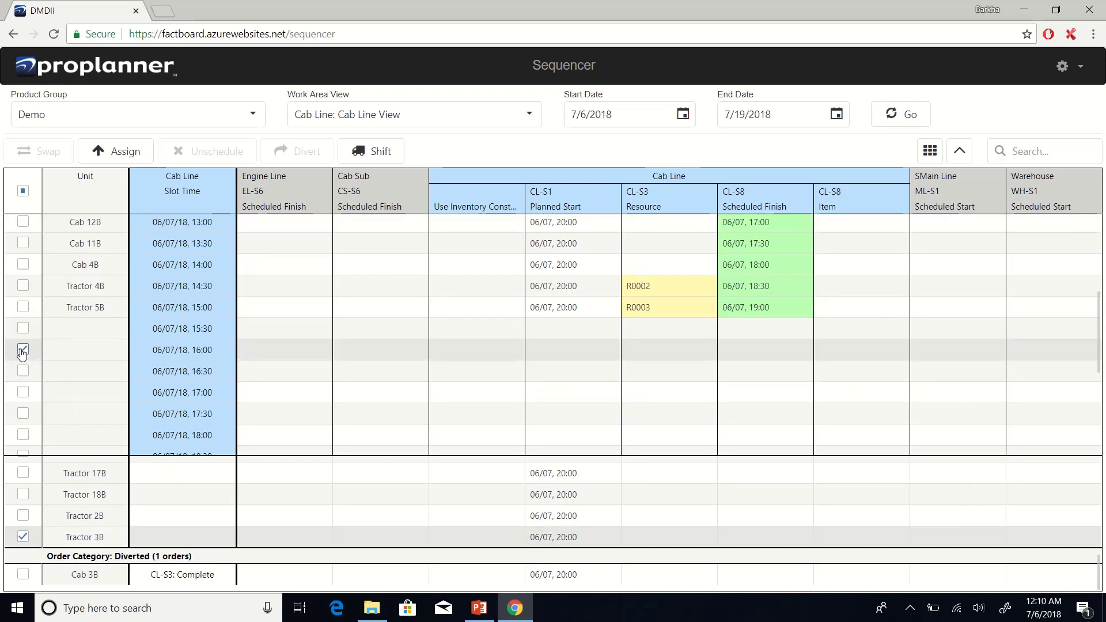
pyautogui.click(142, 157)
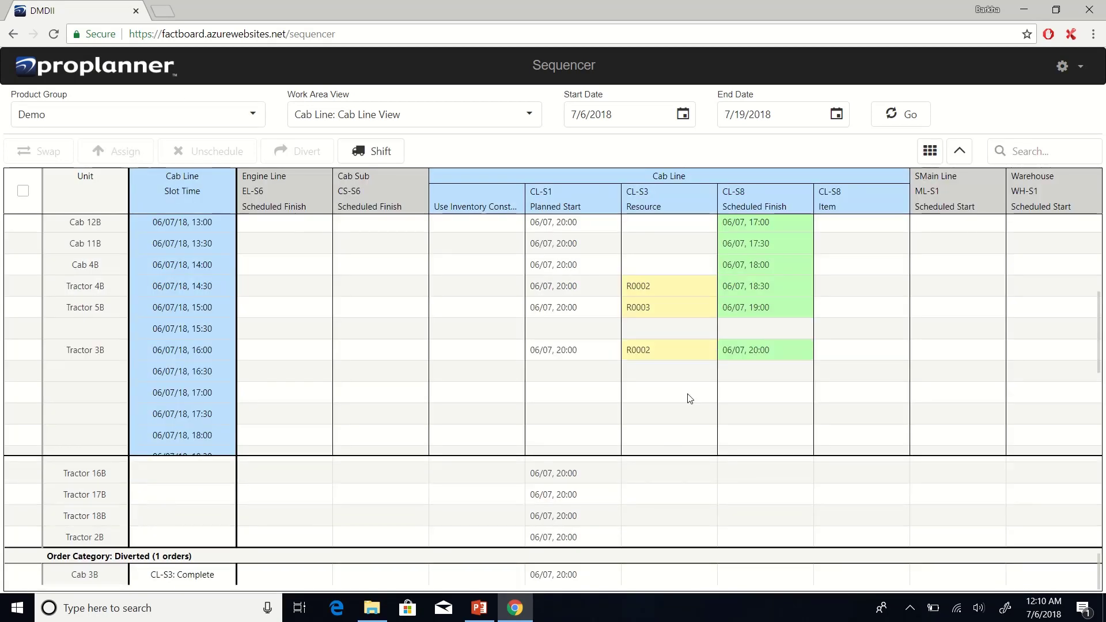
# - Assign the unassigned orders Cab 2B, 5B, 6B and 7B to the Cab Line starting at the 06/07/18, 16:30 slot
pyautogui.scroll(4, 752, 309)
pyautogui.scroll(-4, 750, 306)
pyautogui.scroll(5, 20, 481)
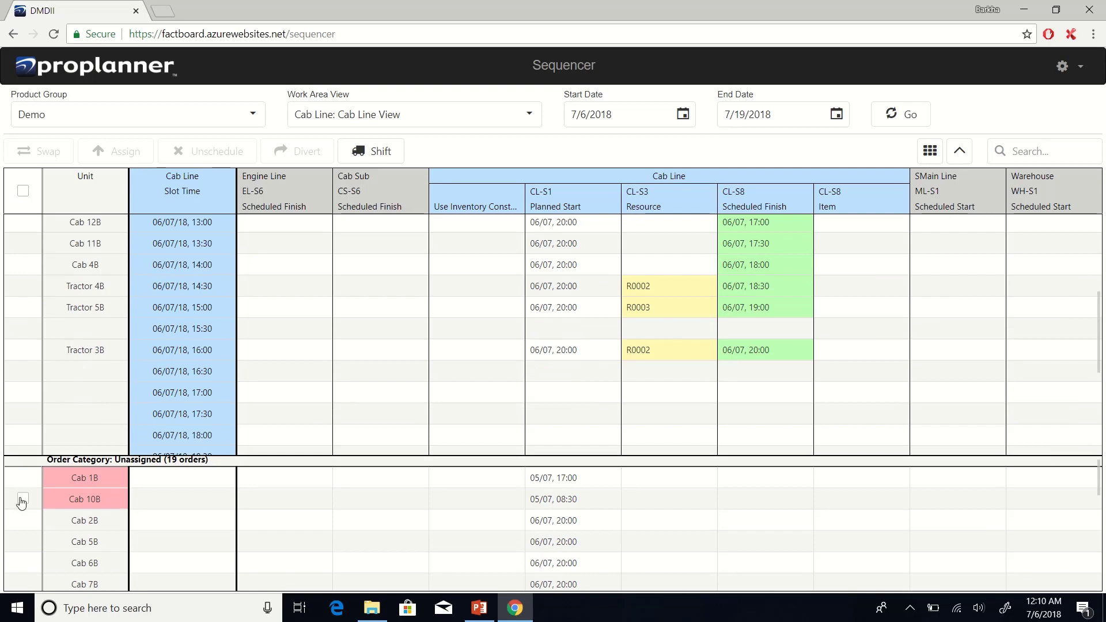
pyautogui.scroll(-2, 27, 515)
pyautogui.scroll(2, 27, 509)
pyautogui.click(23, 520)
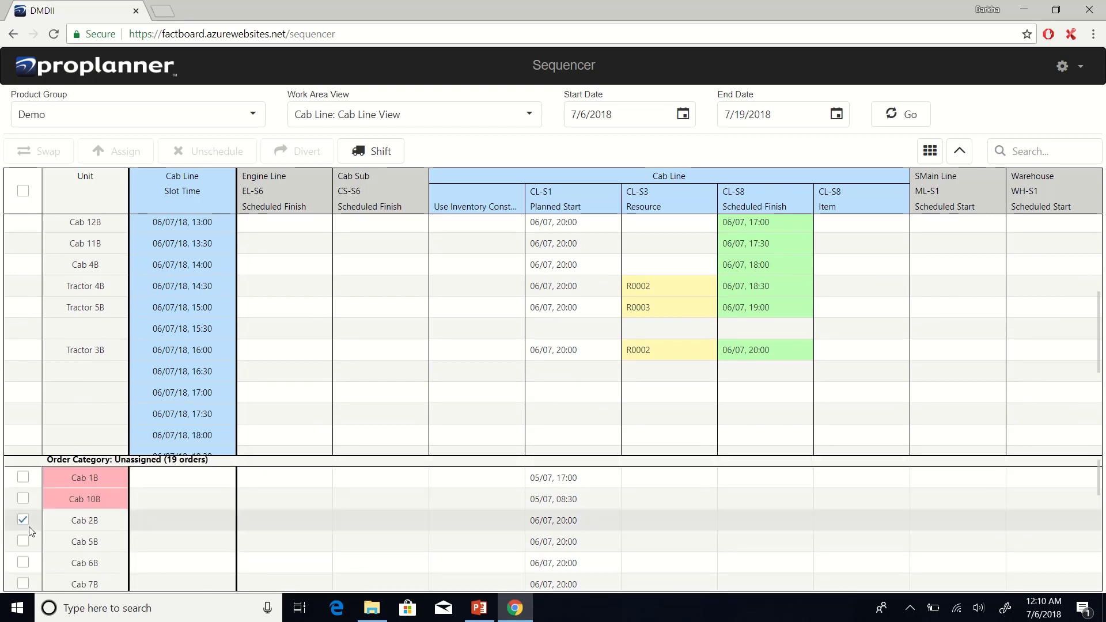
pyautogui.click(23, 541)
pyautogui.click(23, 564)
pyautogui.click(23, 582)
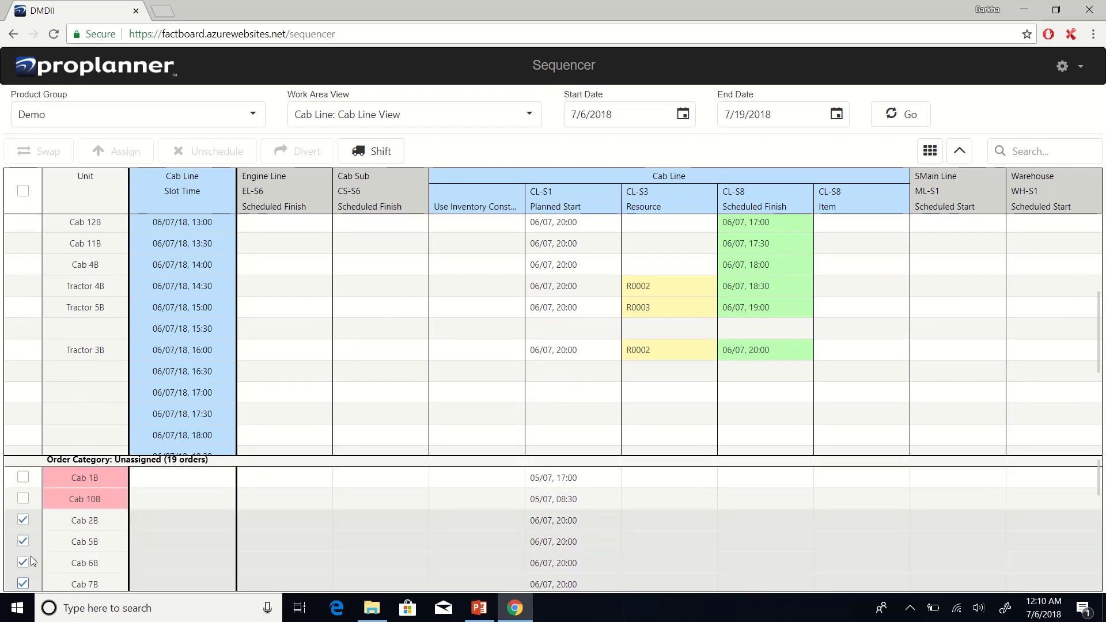
pyautogui.click(23, 371)
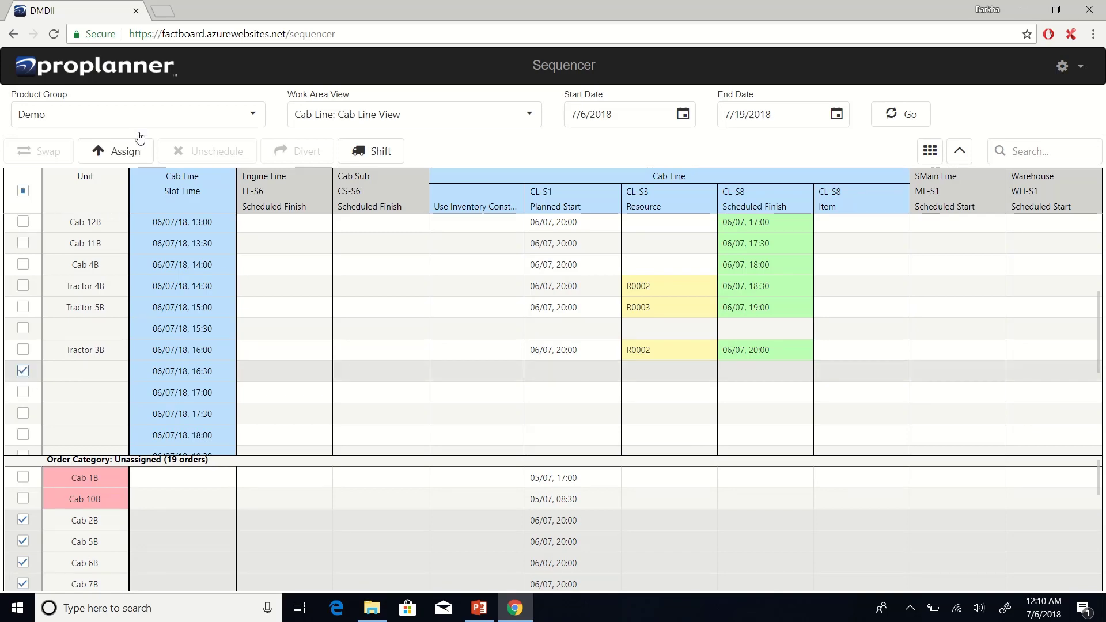
pyautogui.click(125, 151)
pyautogui.scroll(-1, 743, 369)
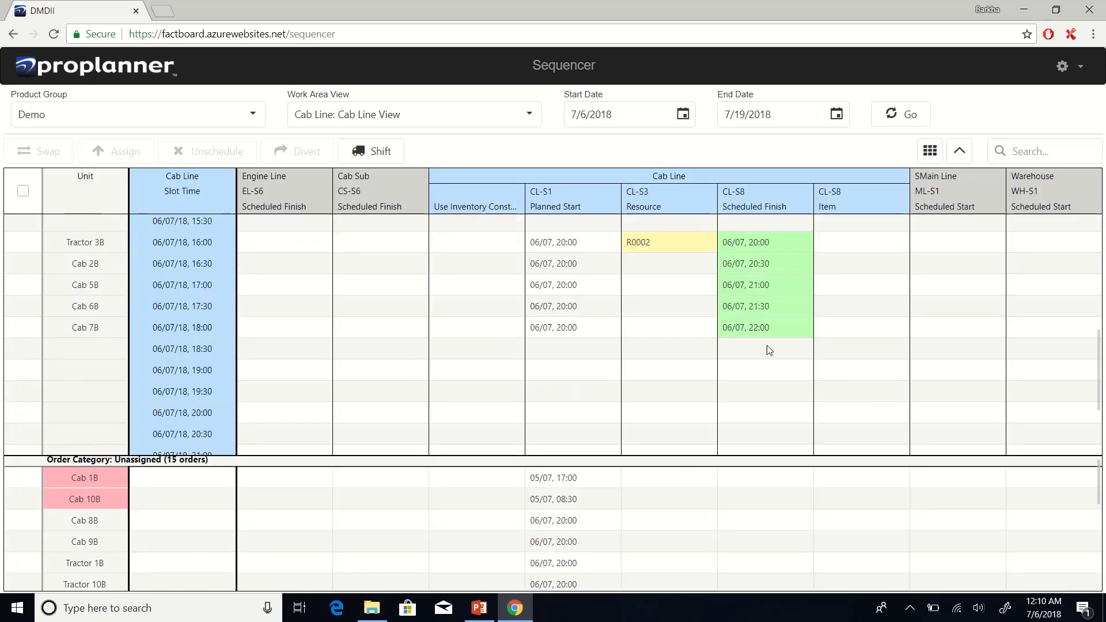
# - Set the end date to 7/6/2018 and reload the sequence grid
pyautogui.scroll(5, 754, 350)
pyautogui.scroll(1, 755, 351)
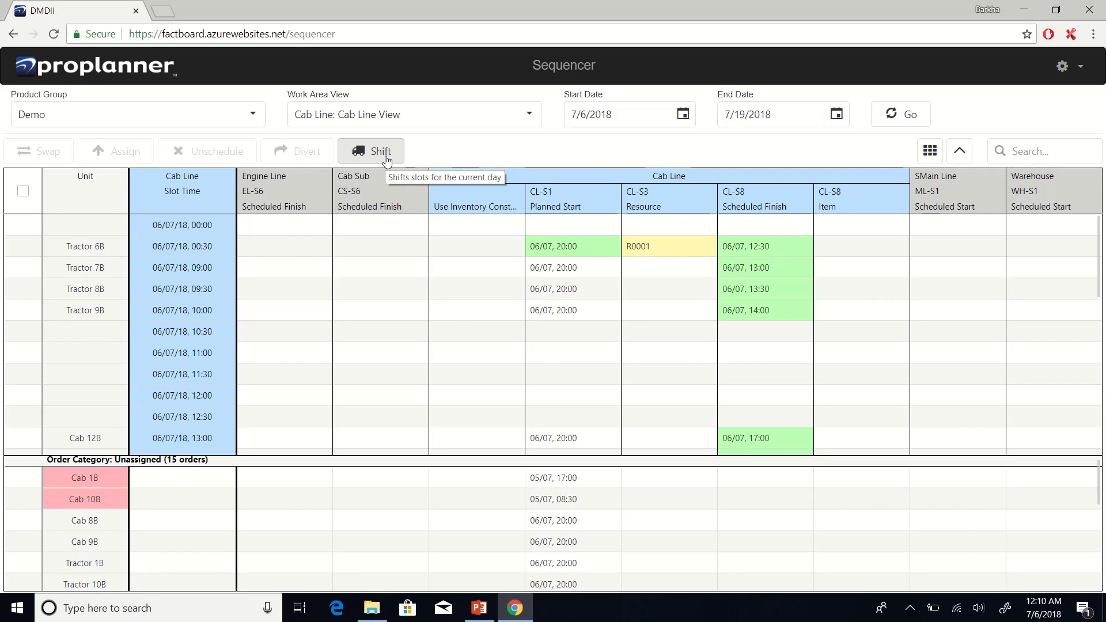
pyautogui.click(836, 114)
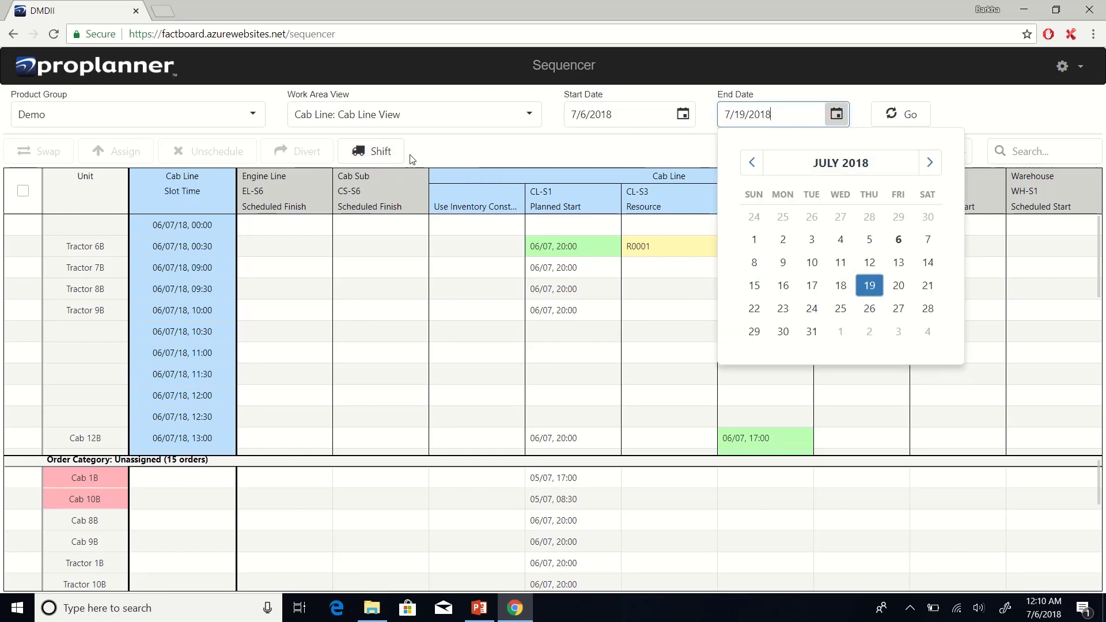
pyautogui.click(897, 240)
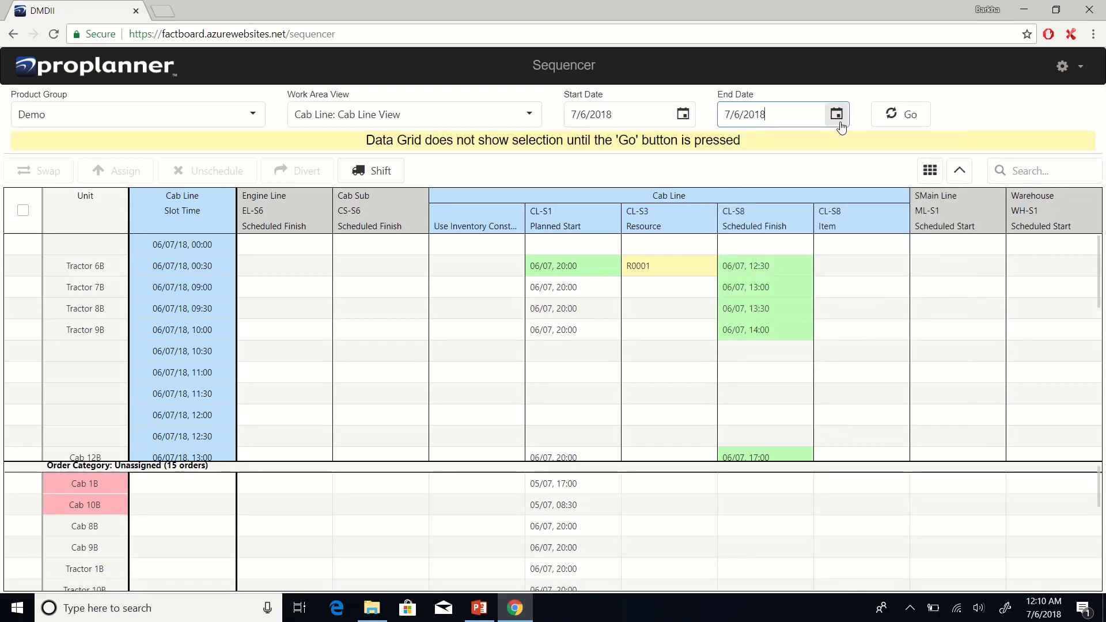
pyautogui.click(909, 114)
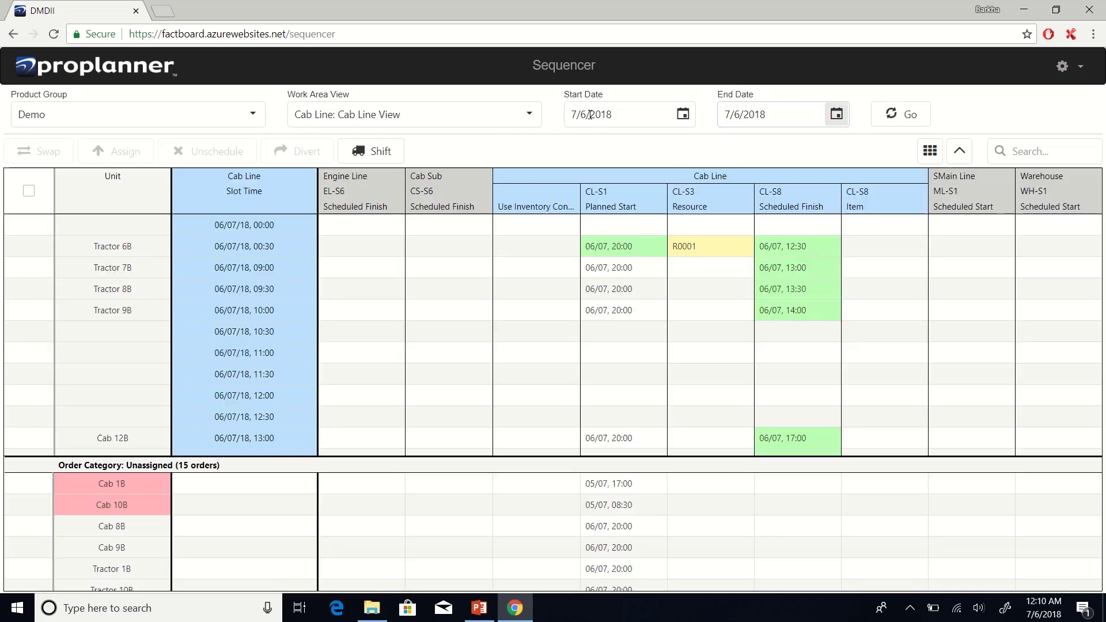
# - Shift the current day's Cab Line slots by 15 minutes, using 06/07/18, 09:30 as the first shift slot
pyautogui.click(387, 152)
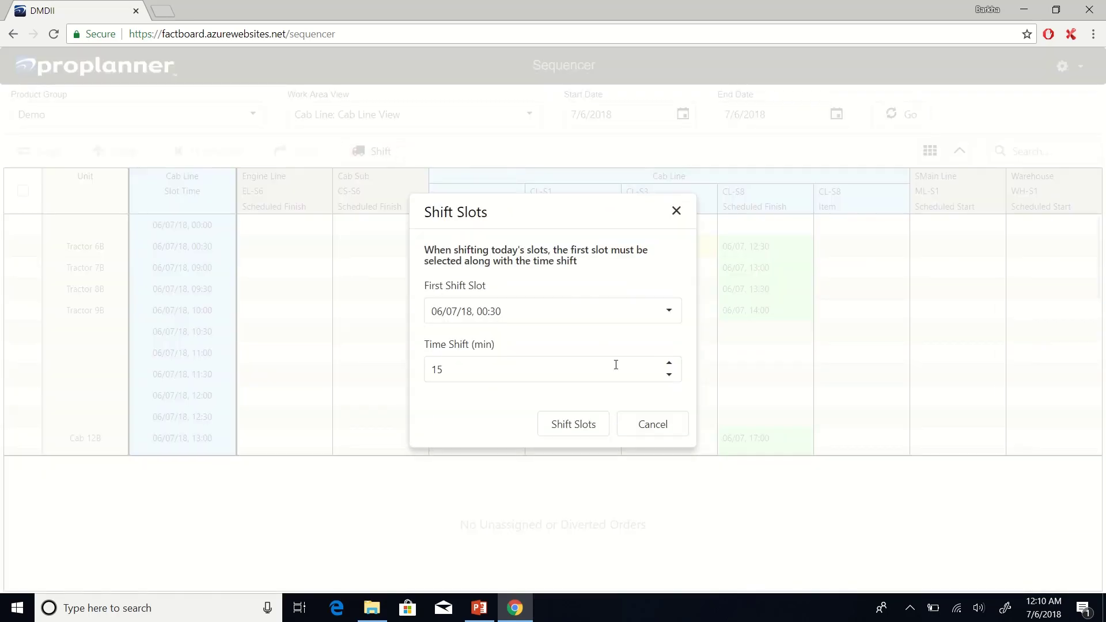
pyautogui.click(668, 312)
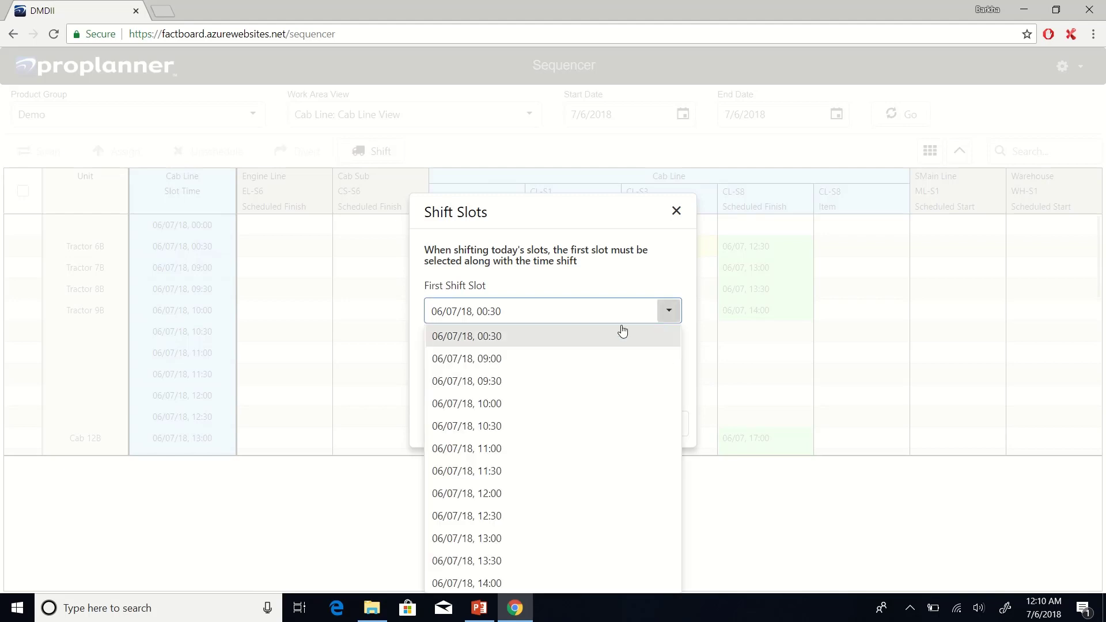
pyautogui.click(524, 389)
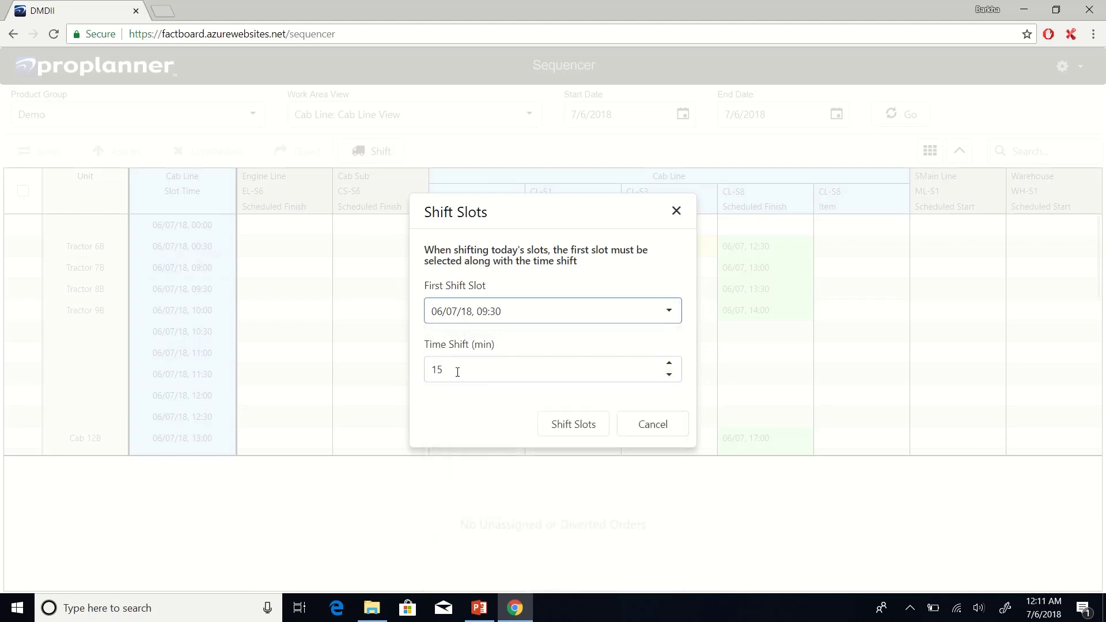
pyautogui.click(457, 372)
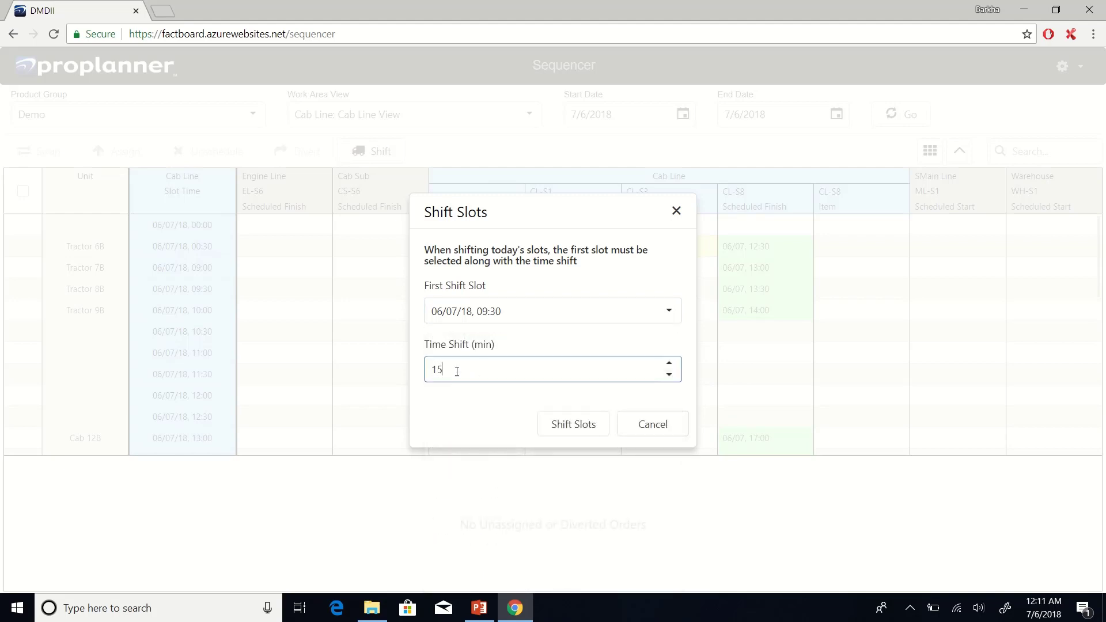
pyautogui.click(562, 428)
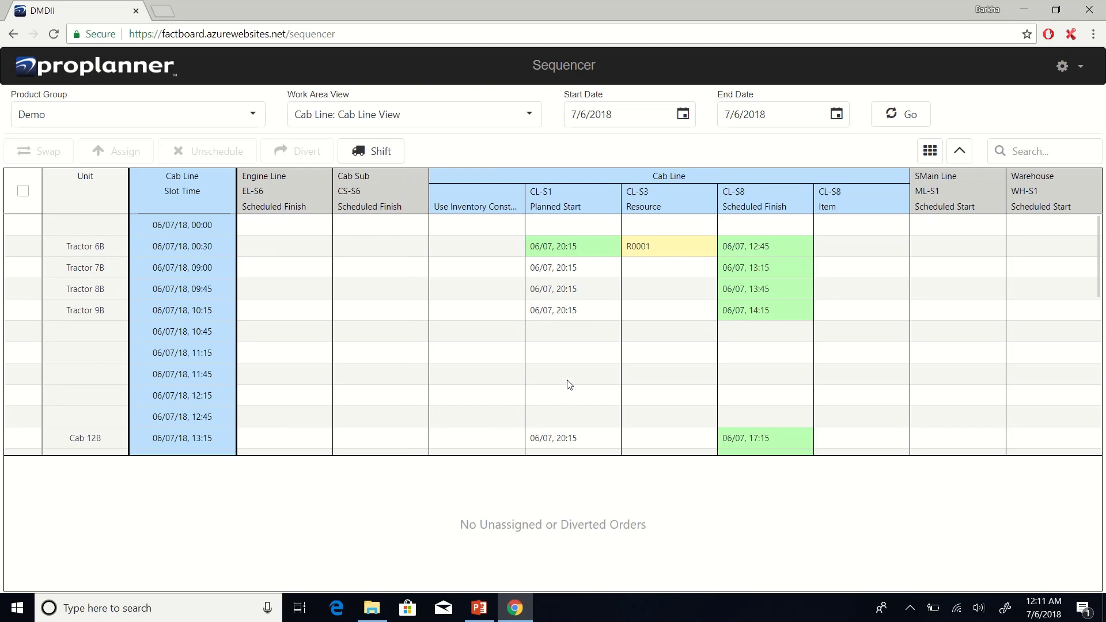
pyautogui.click(214, 291)
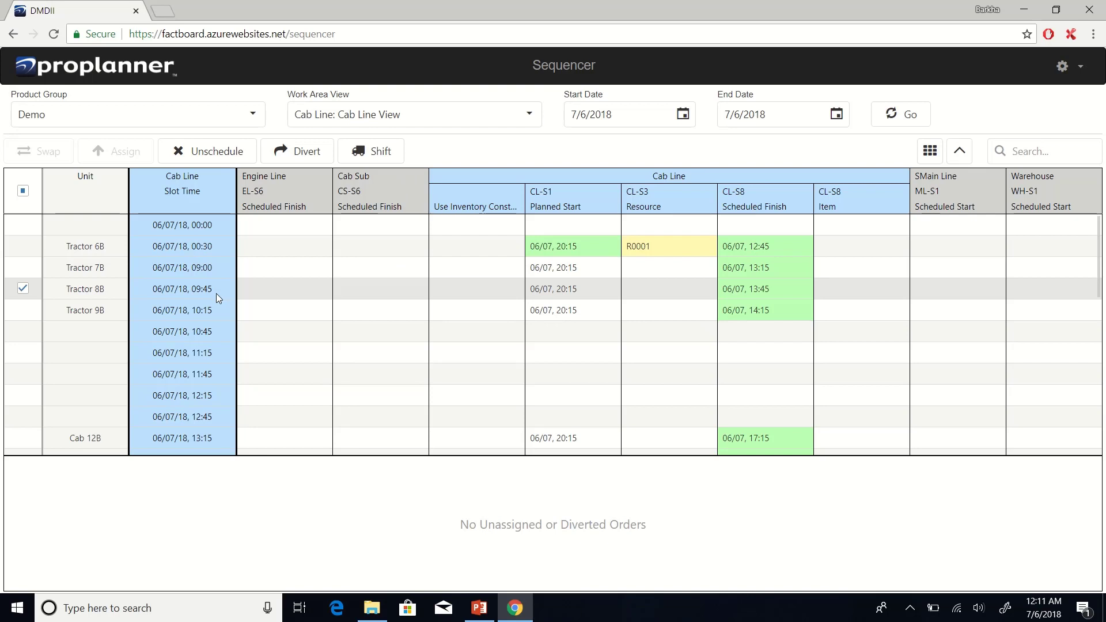
pyautogui.scroll(-2, 216, 296)
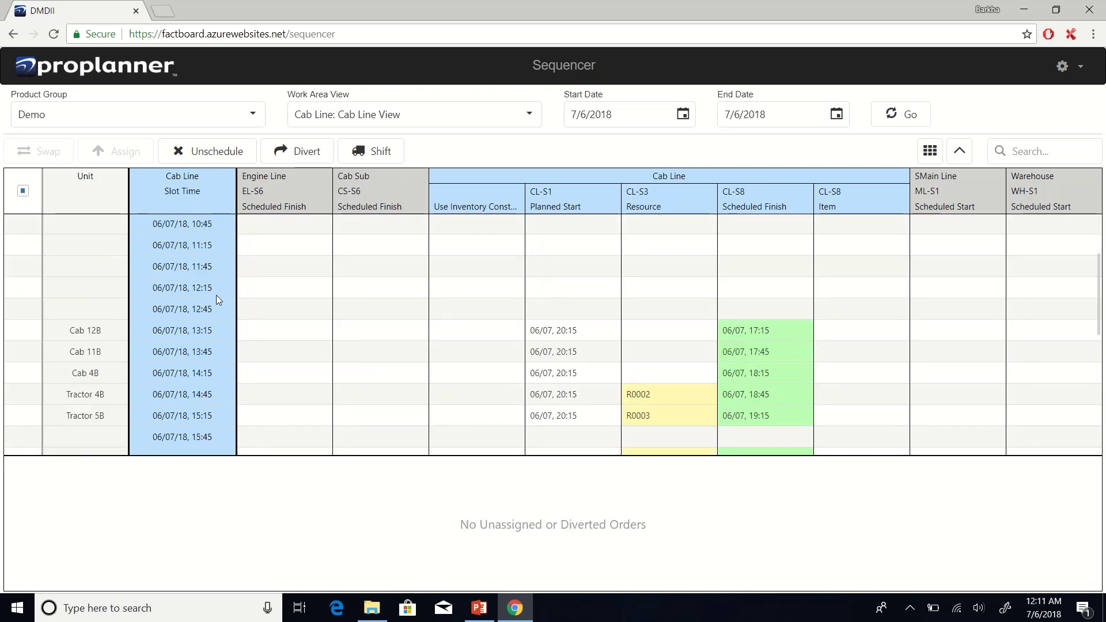
pyautogui.scroll(-4, 217, 297)
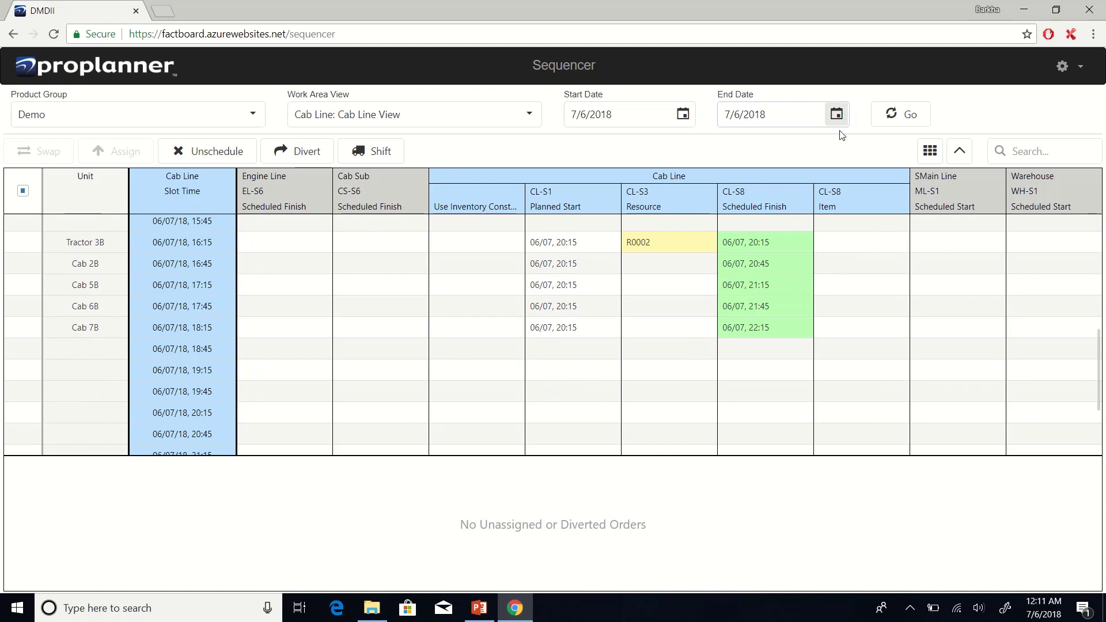
# - Set the end date to 7/19/2018 and reload the sequence grid
pyautogui.click(836, 114)
pyautogui.click(869, 285)
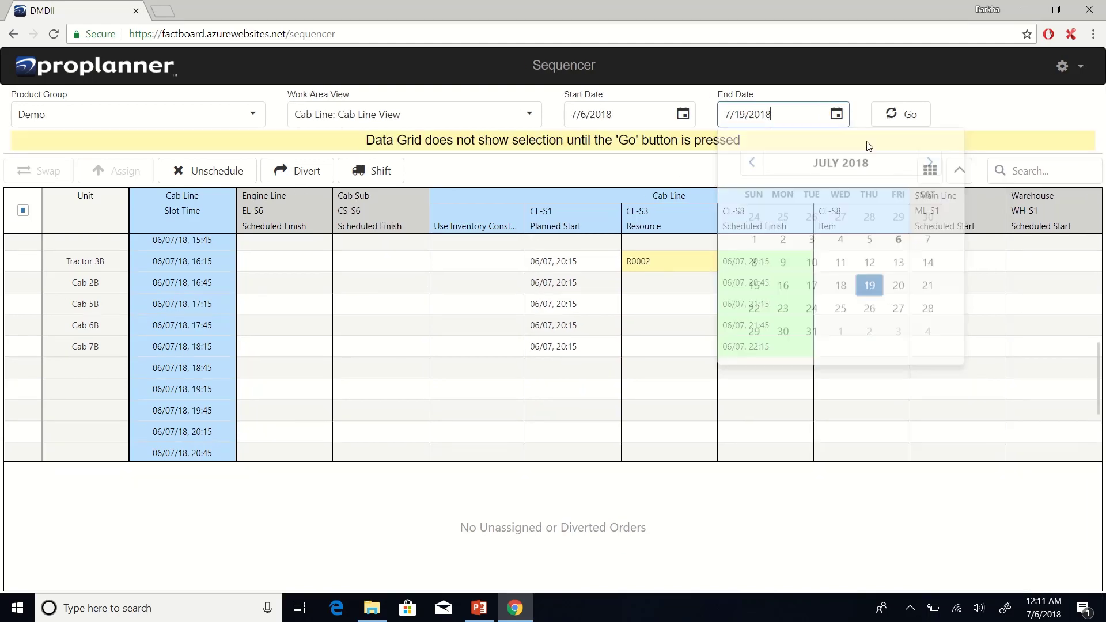
pyautogui.click(889, 114)
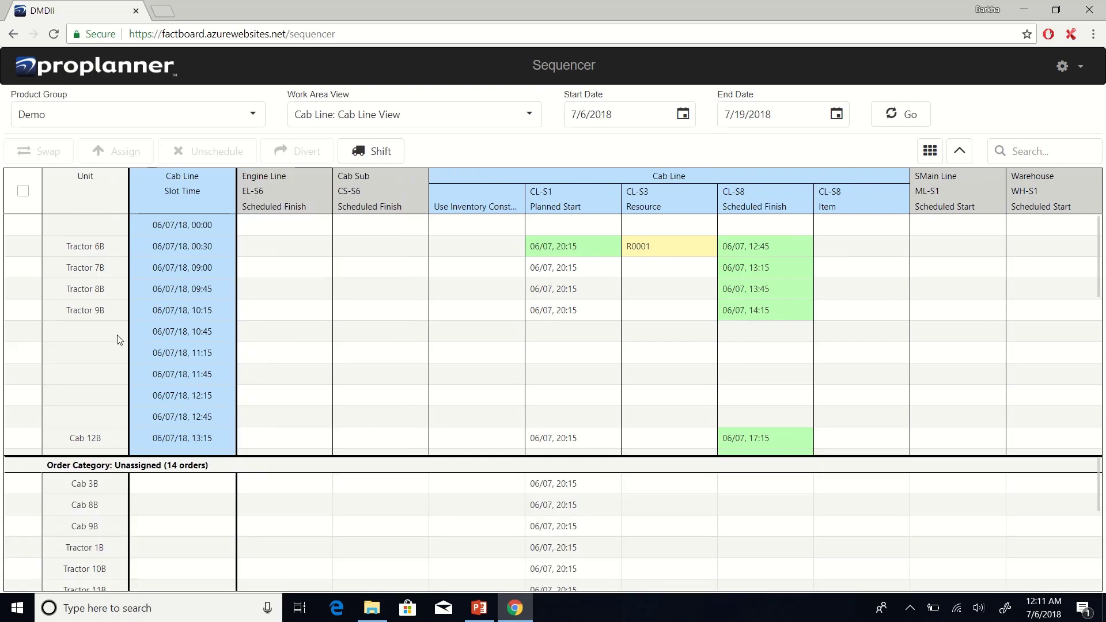
# - Assign the unassigned order Cab 3B to the empty 06/07/18, 10:45 slot on the Cab Line
pyautogui.click(22, 483)
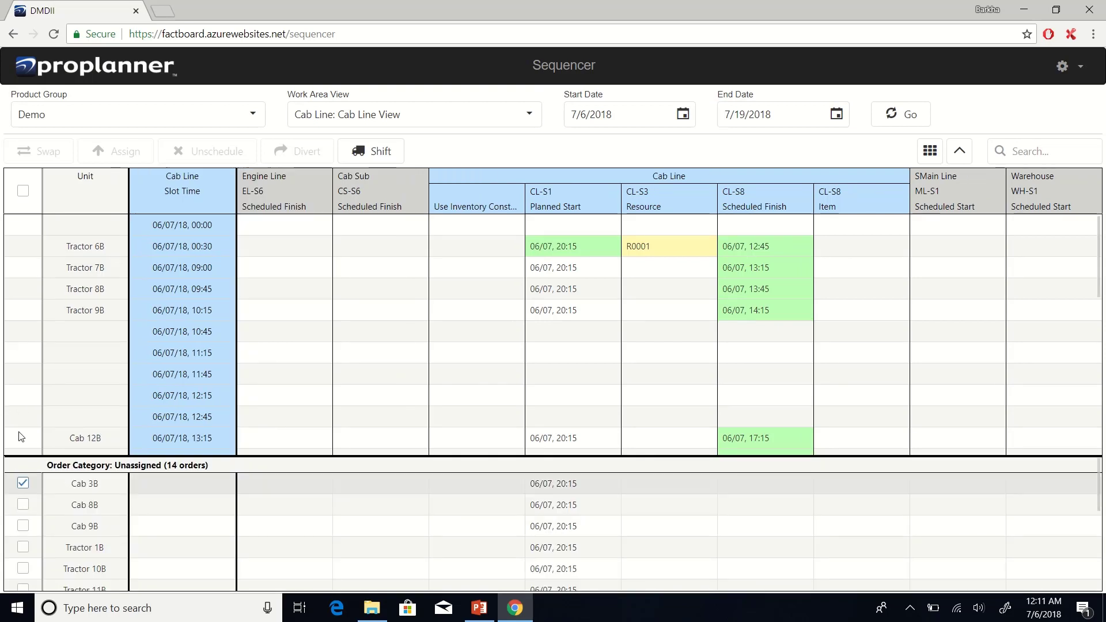
pyautogui.click(23, 331)
pyautogui.click(111, 149)
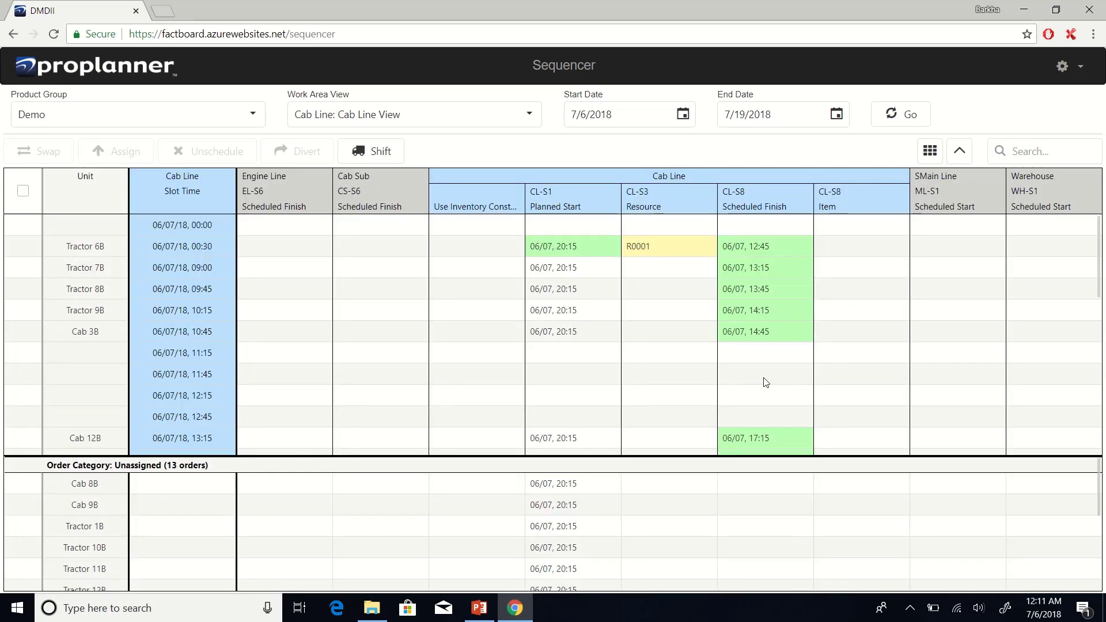
pyautogui.scroll(-3, 762, 382)
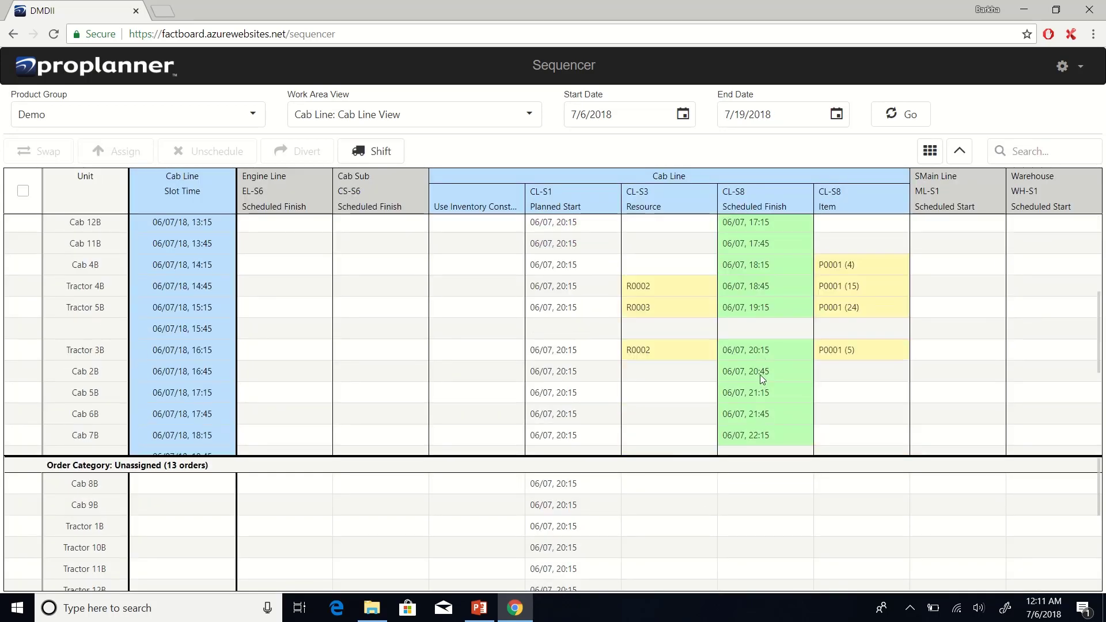
pyautogui.scroll(2, 770, 277)
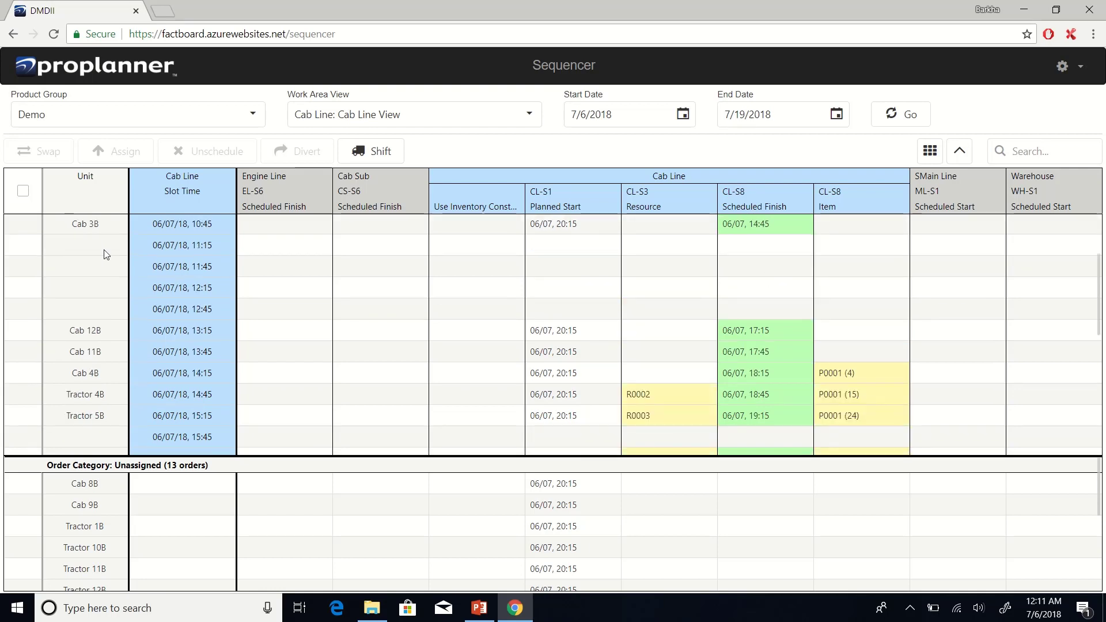
# - Swap Cab 11B with the empty 06/07/18, 00:00 slot on the Cab Line
pyautogui.click(27, 226)
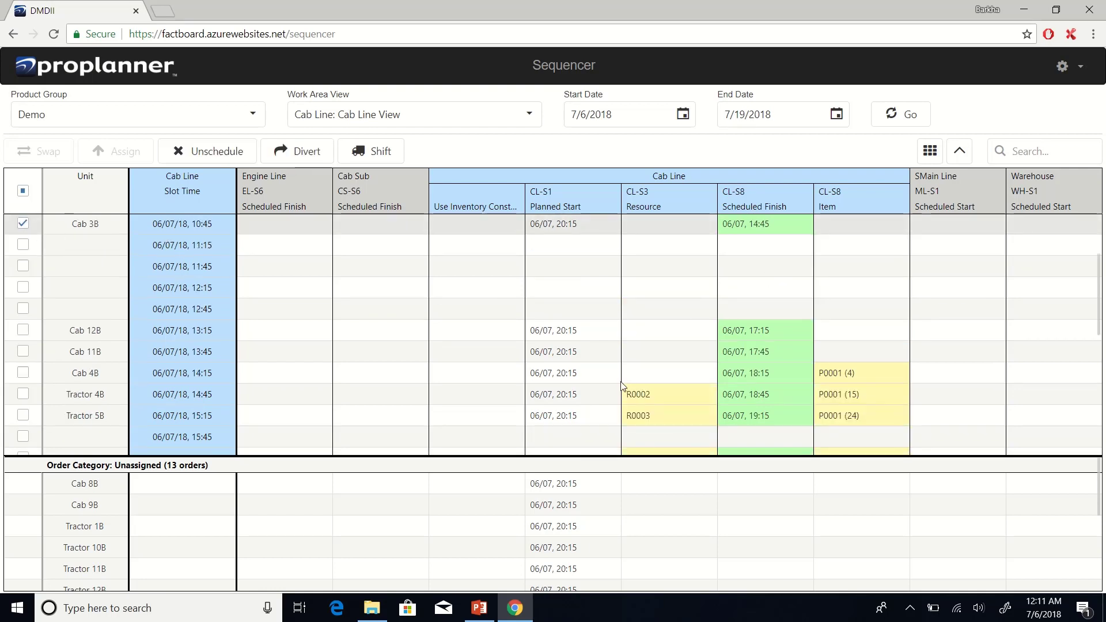
pyautogui.scroll(-2, 811, 416)
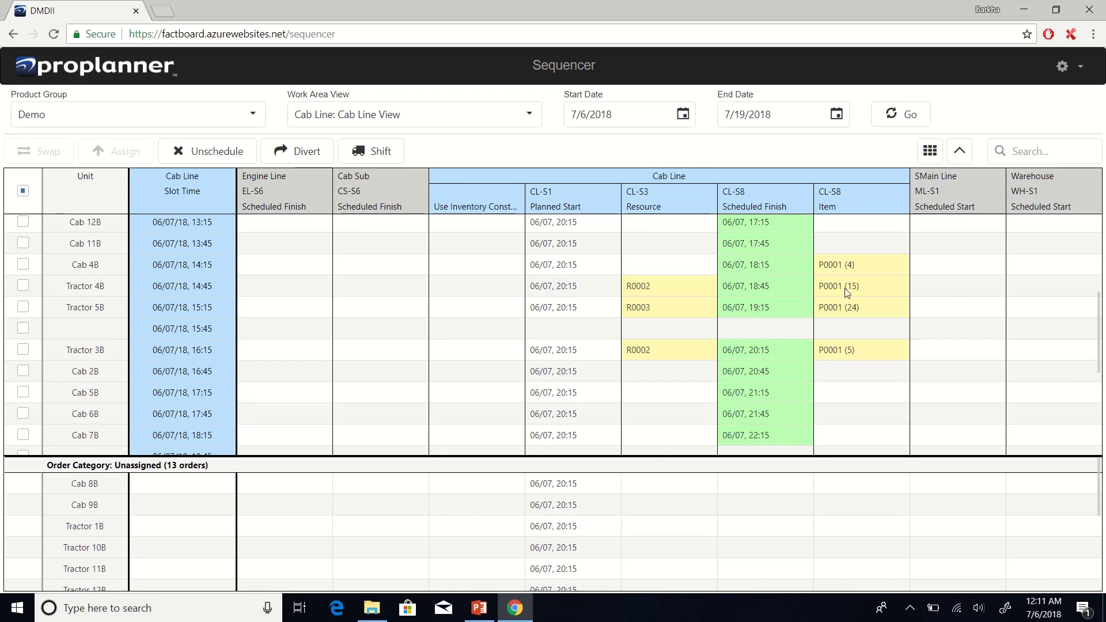
pyautogui.moveTo(853, 348)
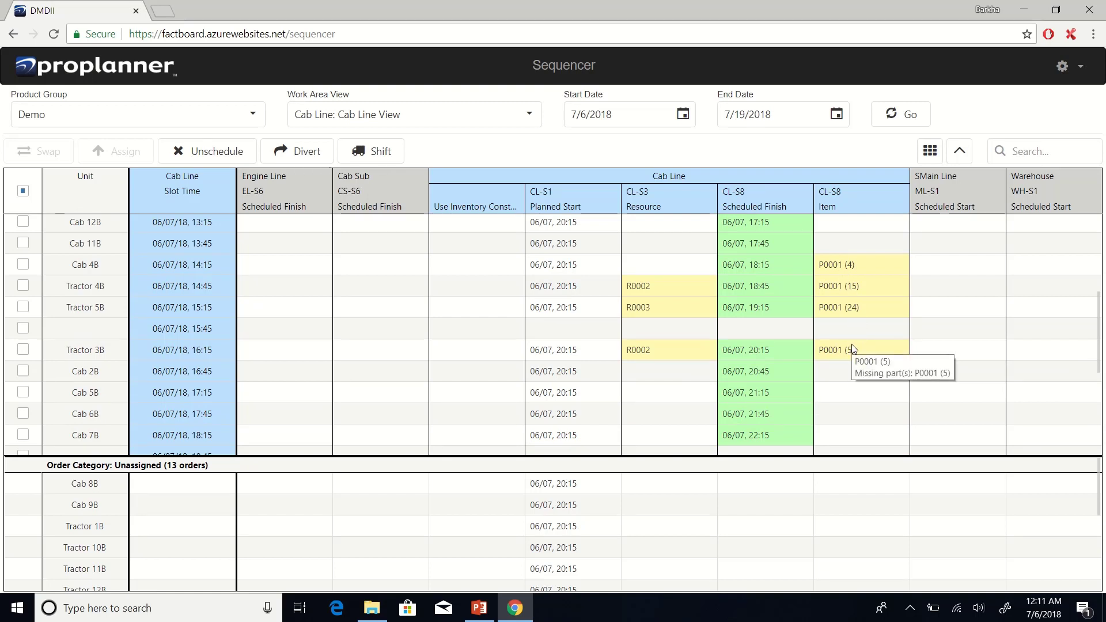
pyautogui.scroll(4, 810, 331)
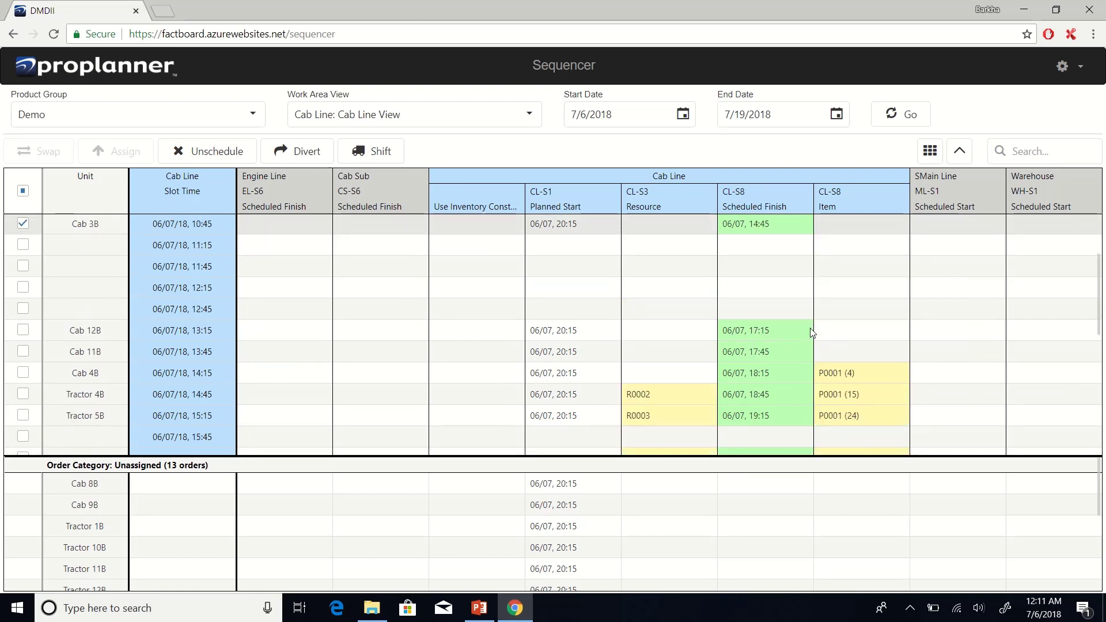
pyautogui.scroll(-2, 801, 327)
pyautogui.click(23, 352)
pyautogui.scroll(2, 100, 370)
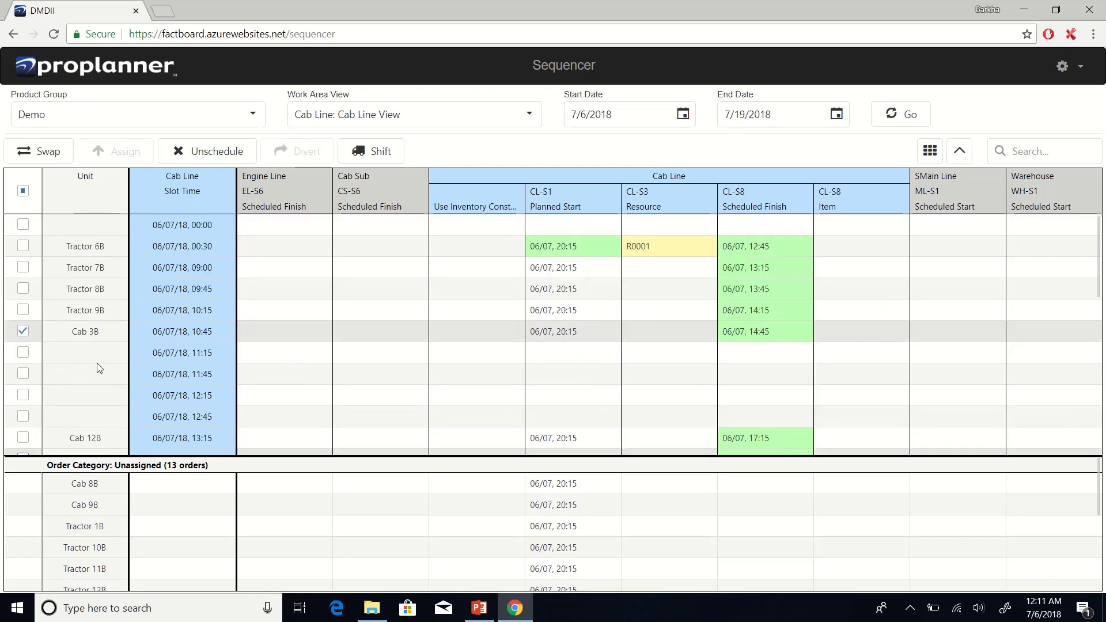
pyautogui.click(23, 224)
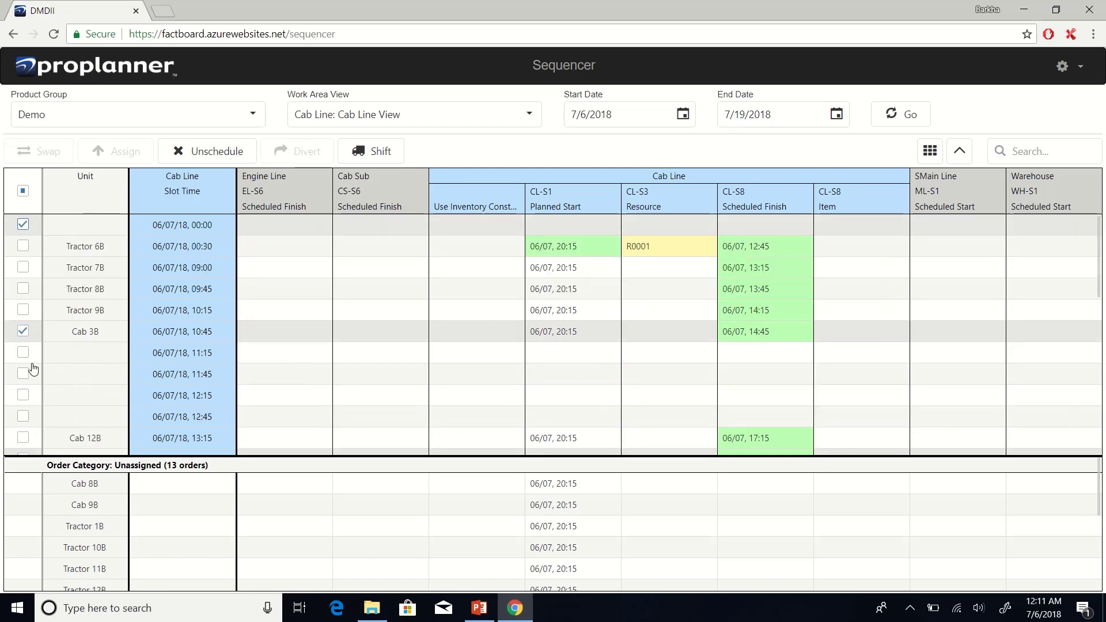
pyautogui.click(39, 151)
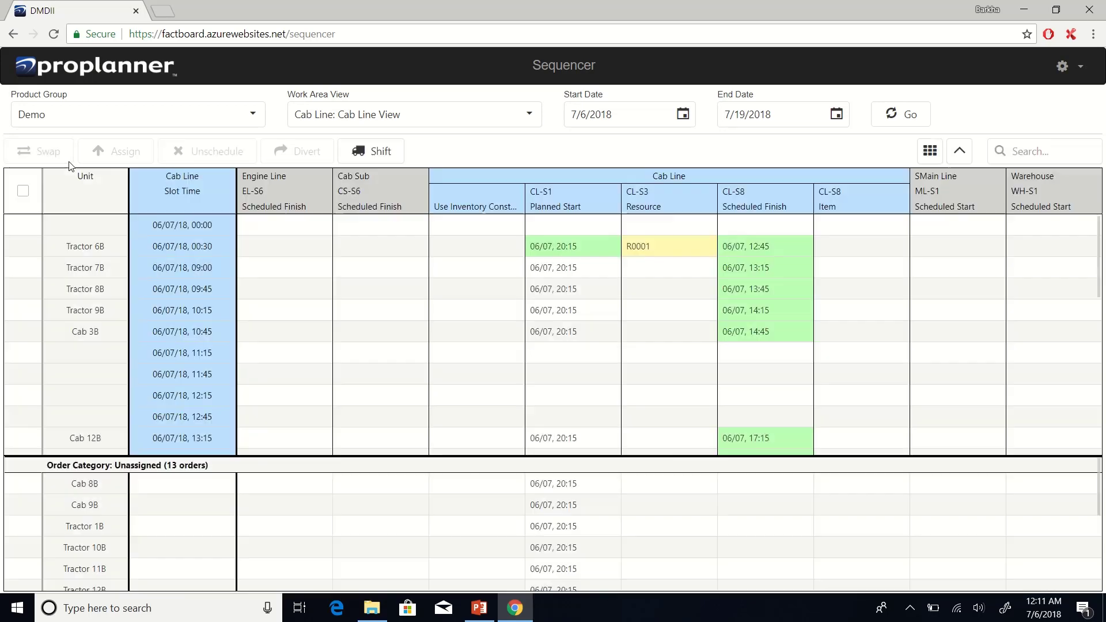
pyautogui.scroll(-2, 650, 396)
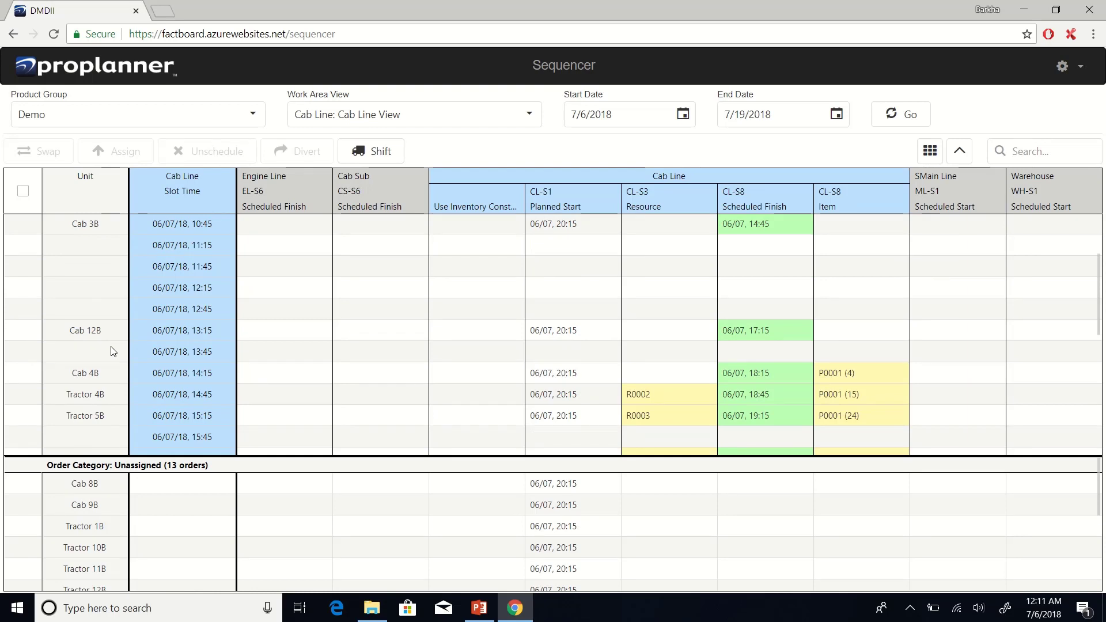
# - Open the Inventory Reconciler and load the Cab Line's tracked items for all storage areas with end date 7/8/2018
pyautogui.click(118, 82)
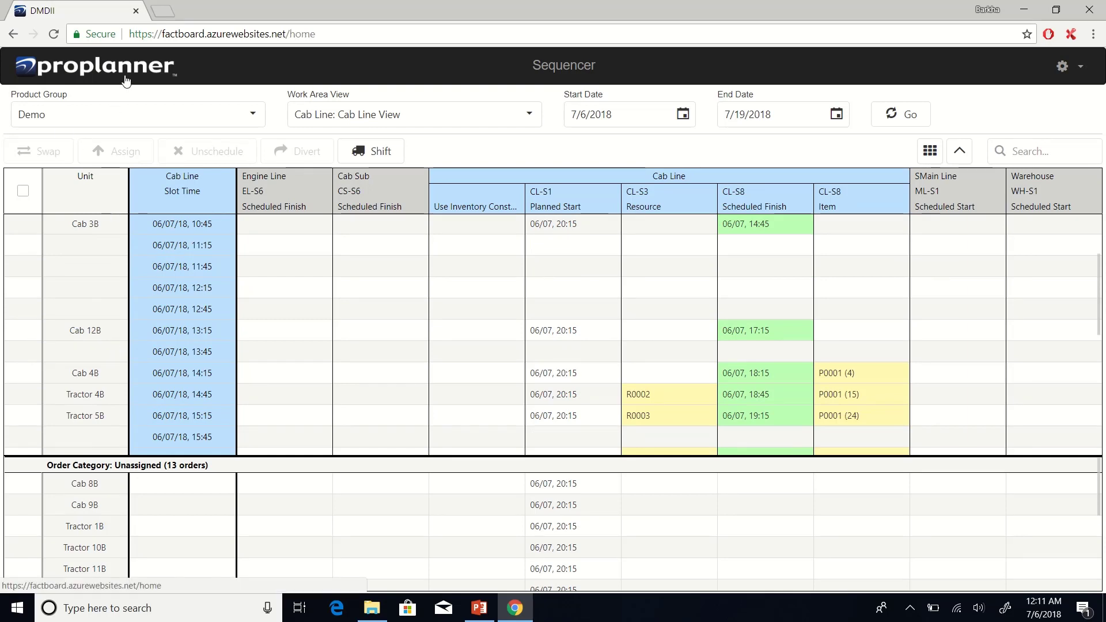
pyautogui.click(524, 158)
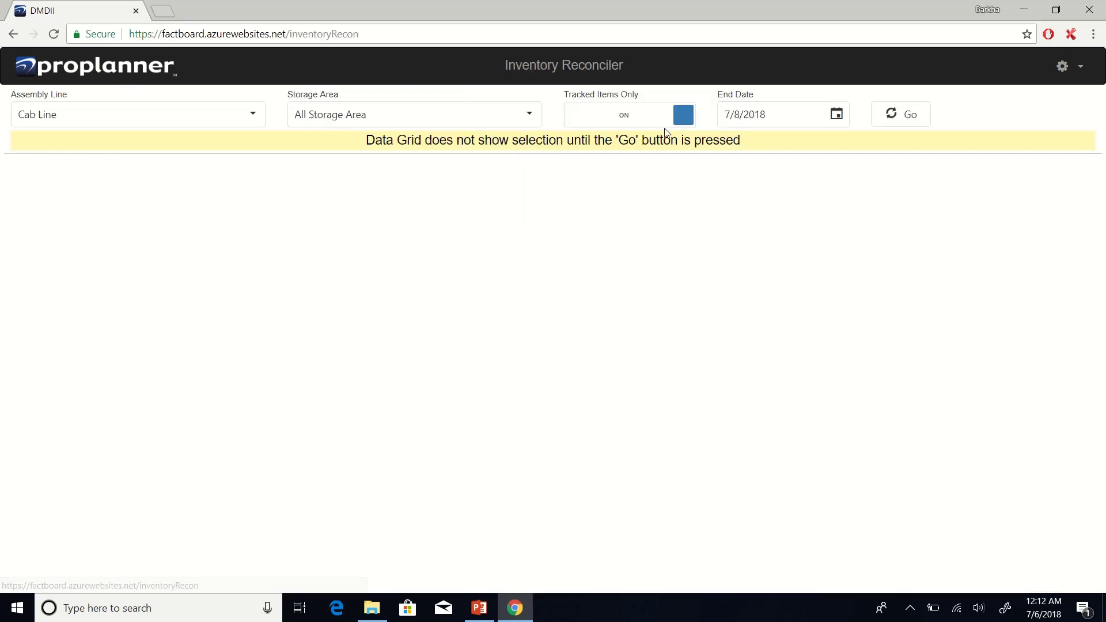
pyautogui.click(692, 118)
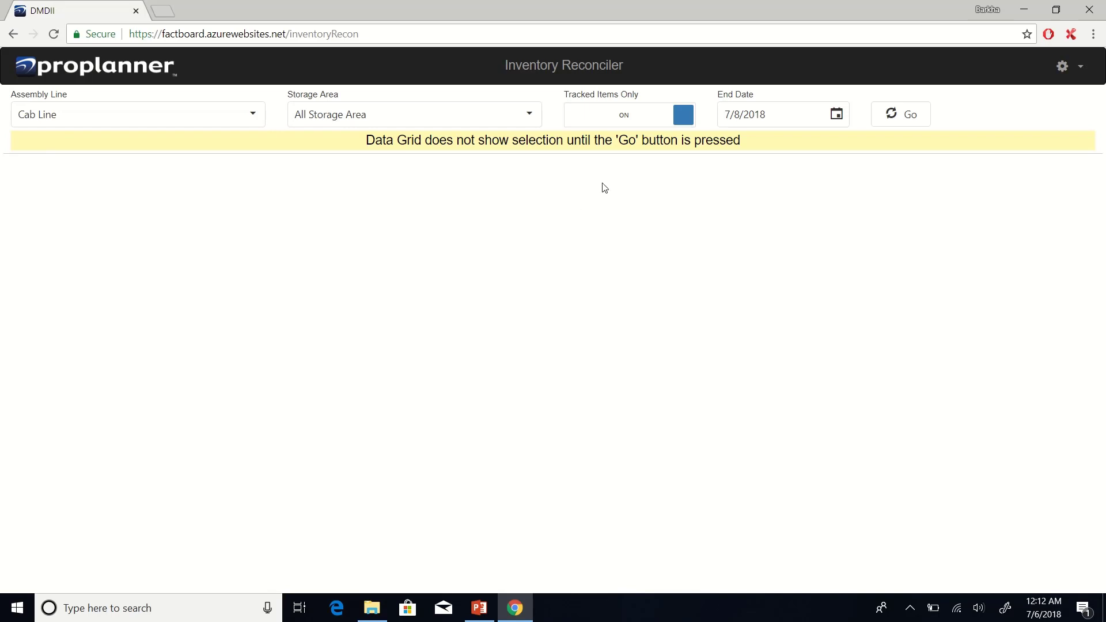
pyautogui.click(893, 116)
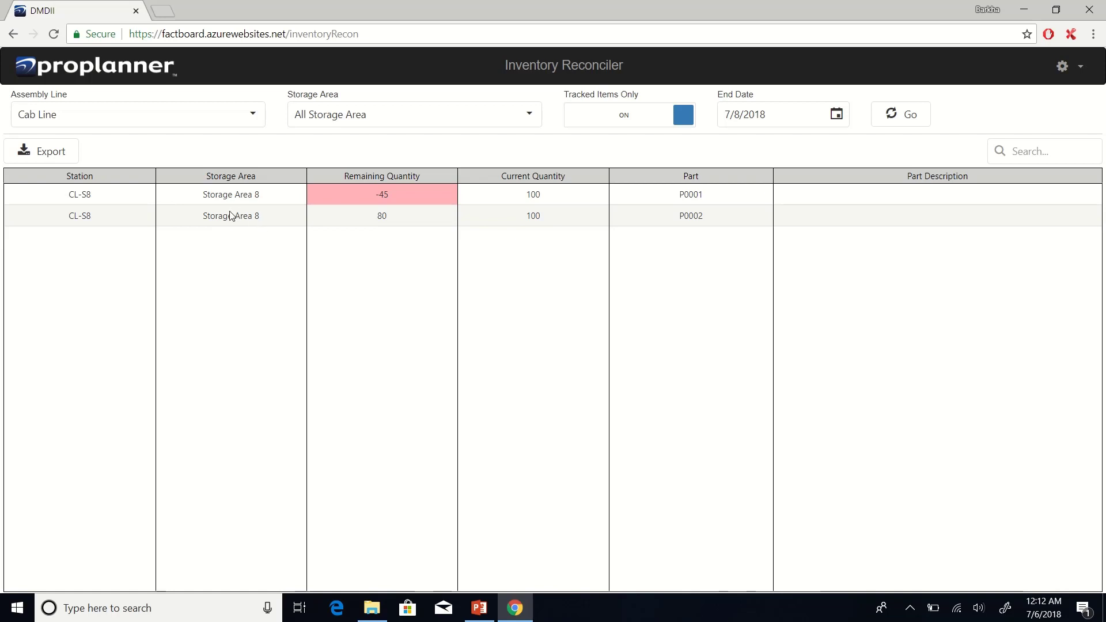
# - Turn off the tracked-items-only filter, reload the Cab Line inventory and export it to an Excel file
pyautogui.click(595, 125)
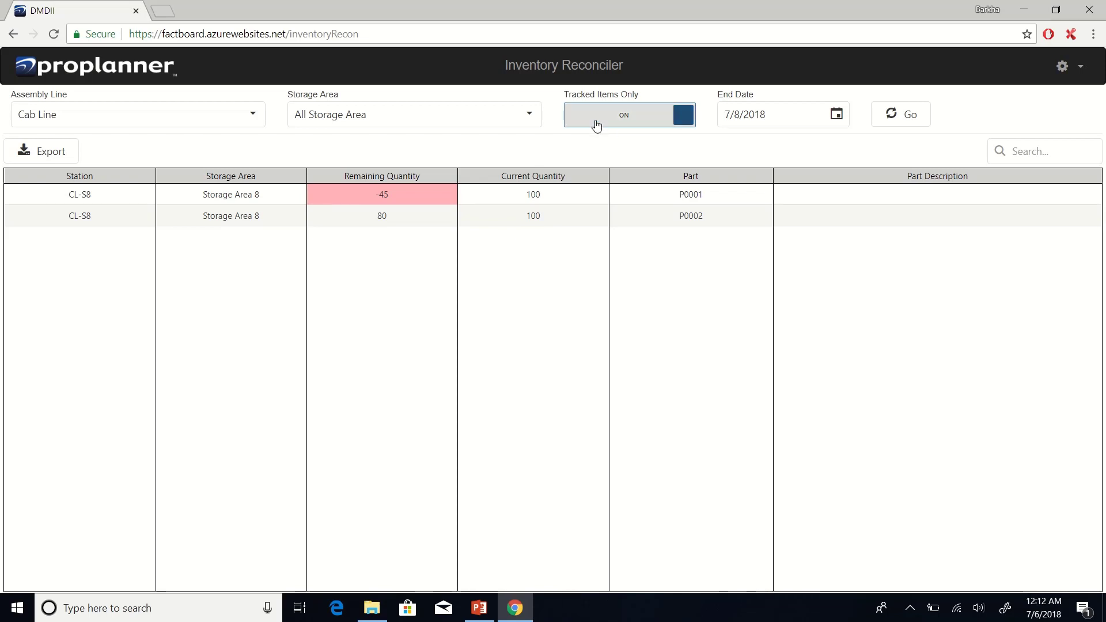
pyautogui.click(881, 115)
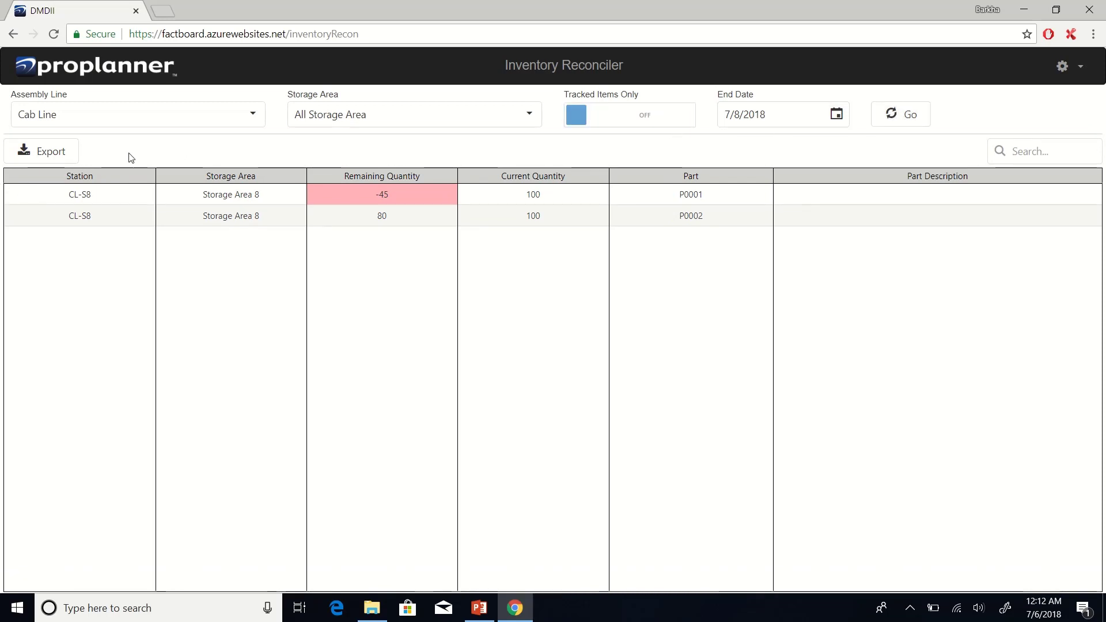
pyautogui.click(66, 160)
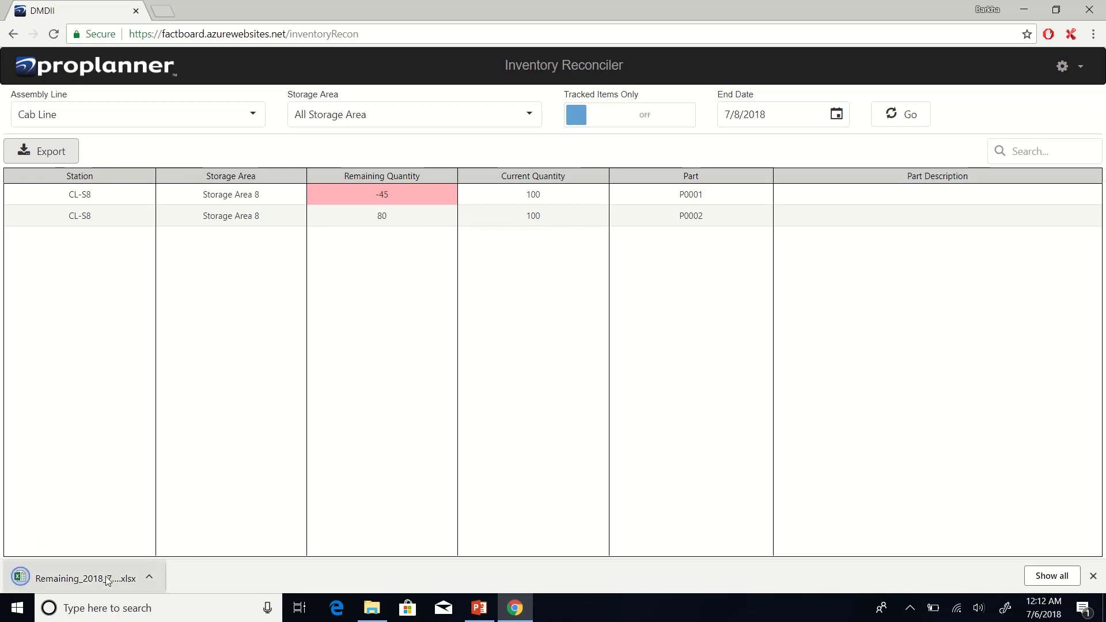
# - Open the Sequencer and load the Demo group's Cab Line View for 7/6/2018
pyautogui.click(126, 66)
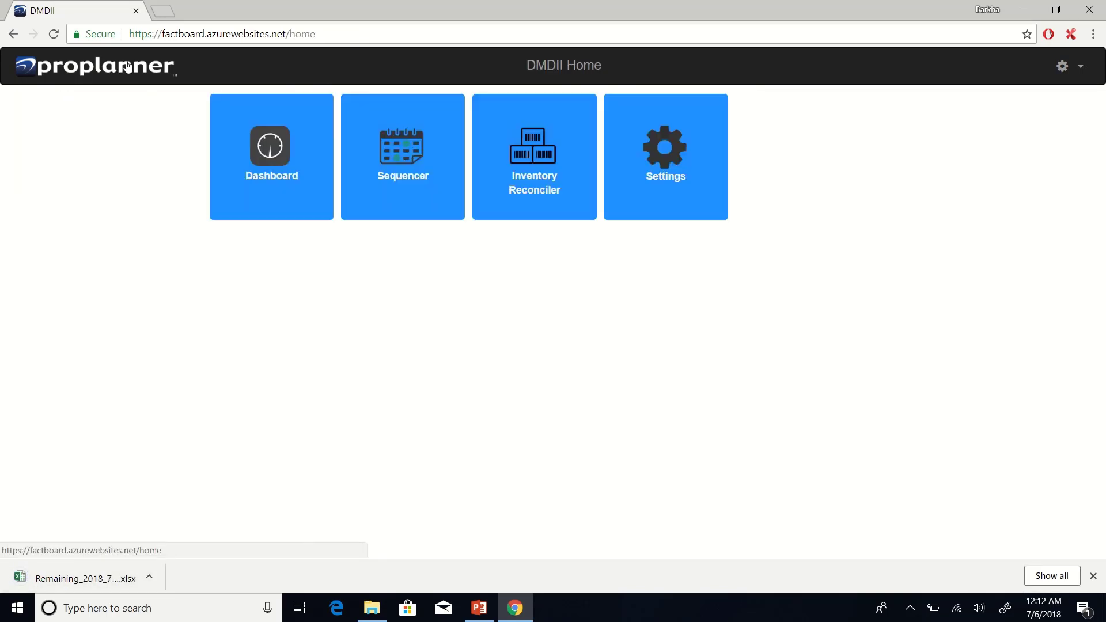
pyautogui.click(400, 176)
pyautogui.click(891, 121)
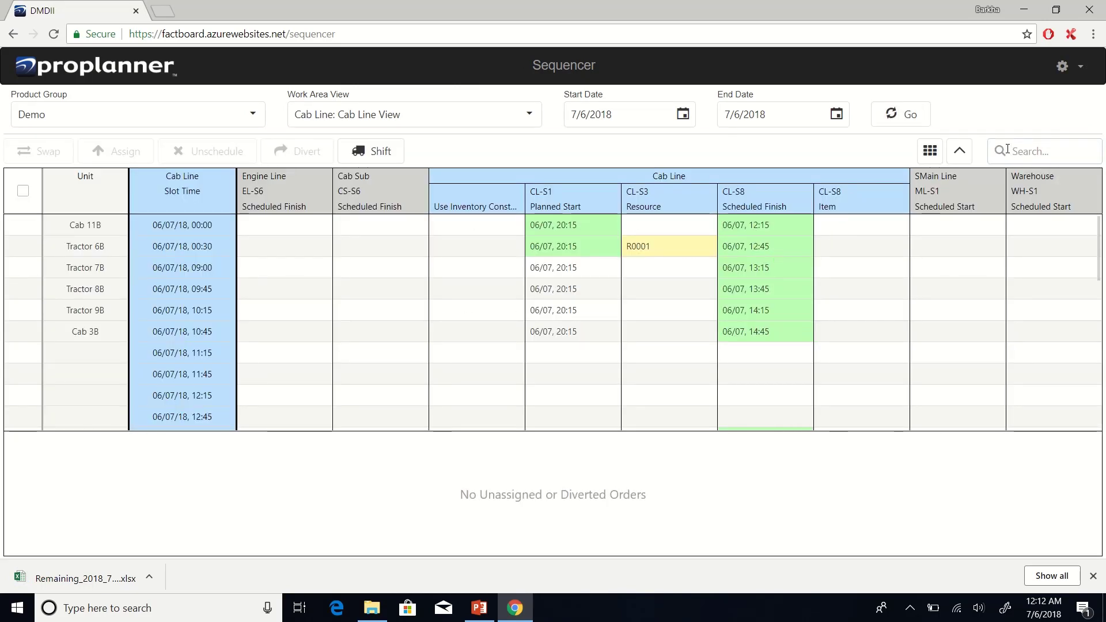
# - Edit the Cab Line View to include EL-S6 planned finish time, remove CL-S8 scheduled finish time, and save it
pyautogui.click(1075, 70)
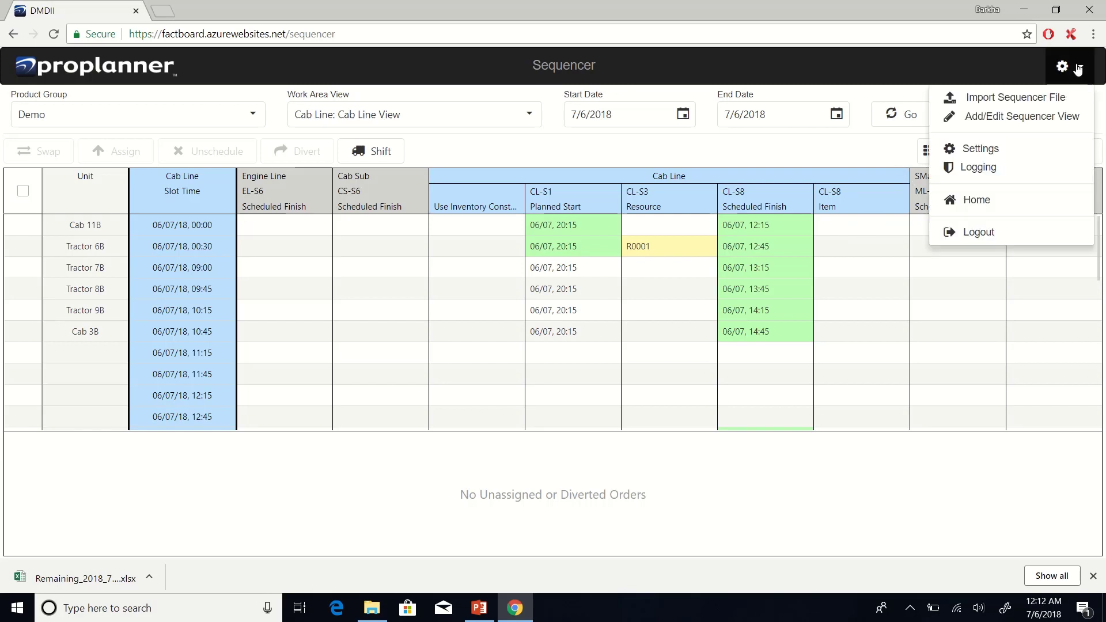
pyautogui.click(1005, 126)
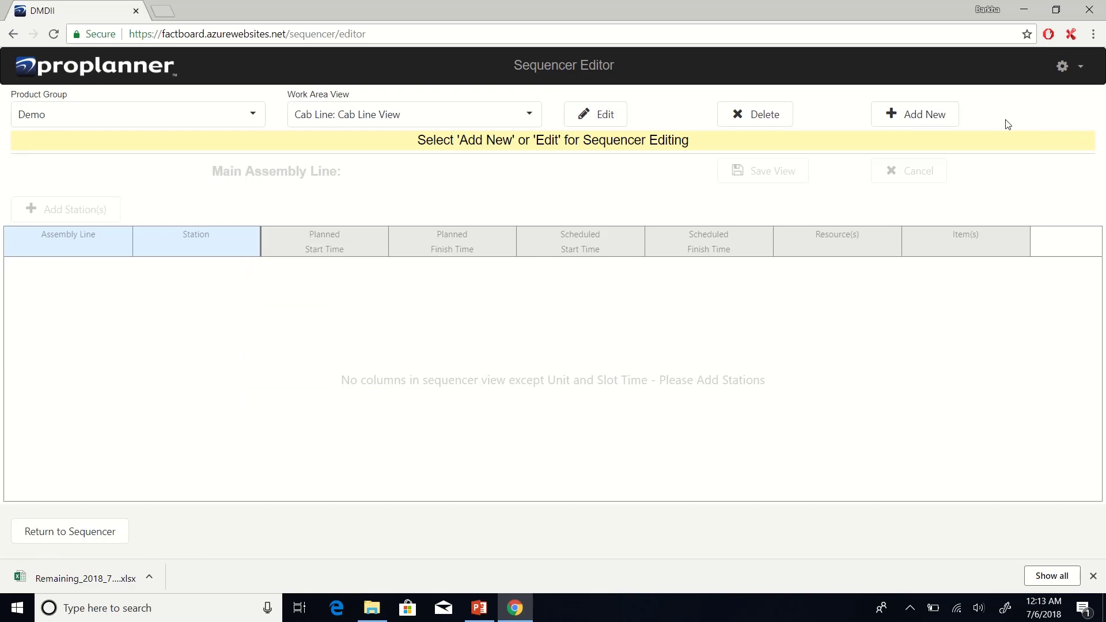
pyautogui.click(608, 125)
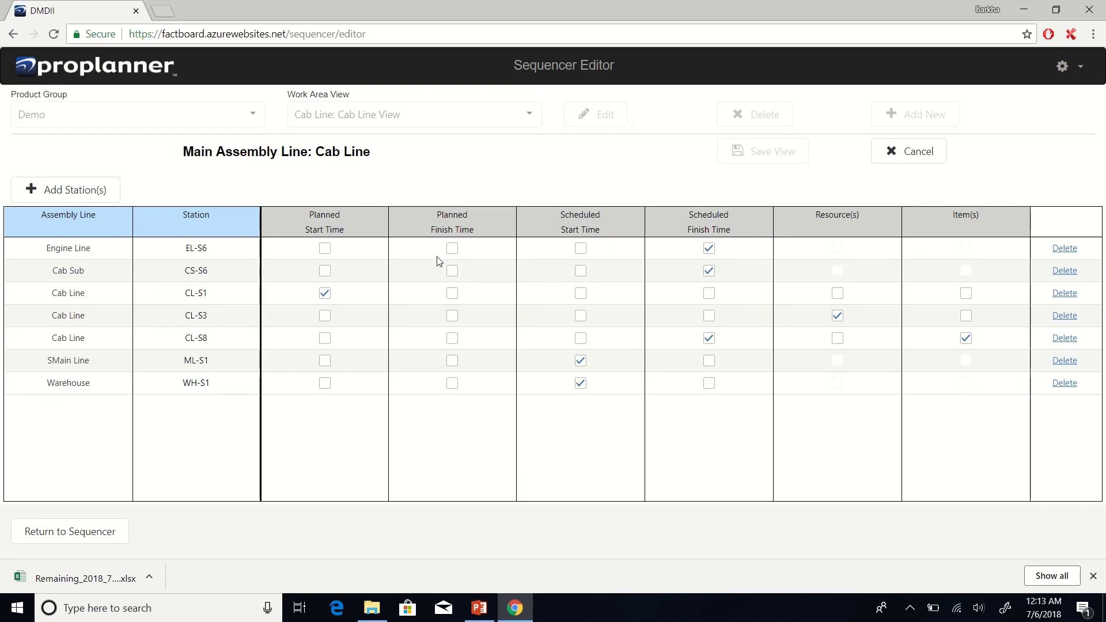
pyautogui.click(452, 248)
pyautogui.click(837, 316)
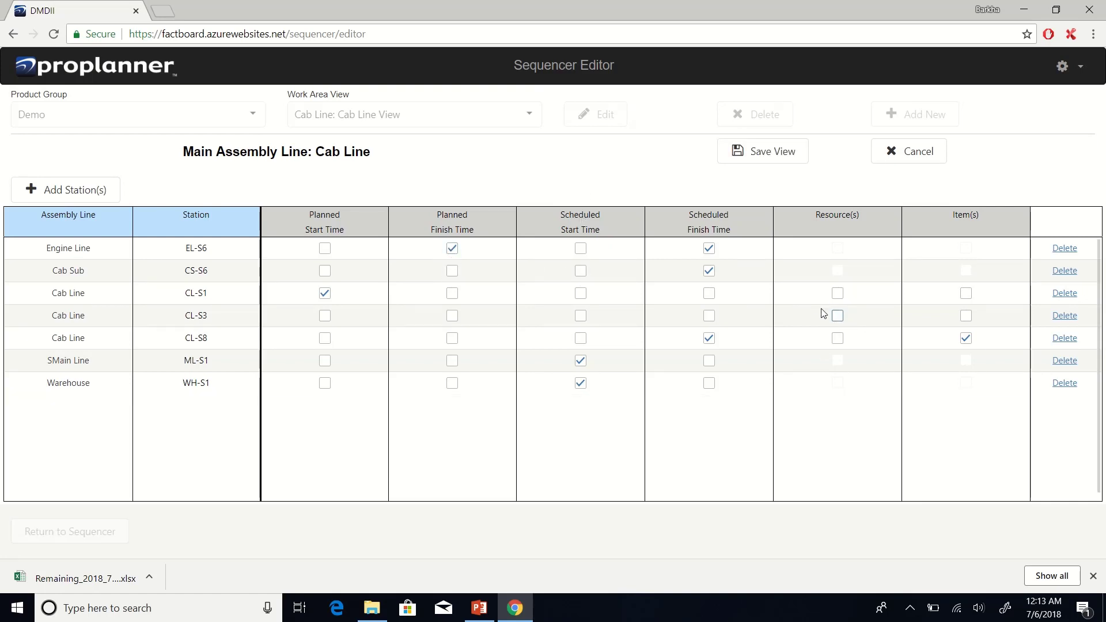
pyautogui.click(837, 316)
pyautogui.click(709, 339)
pyautogui.click(787, 151)
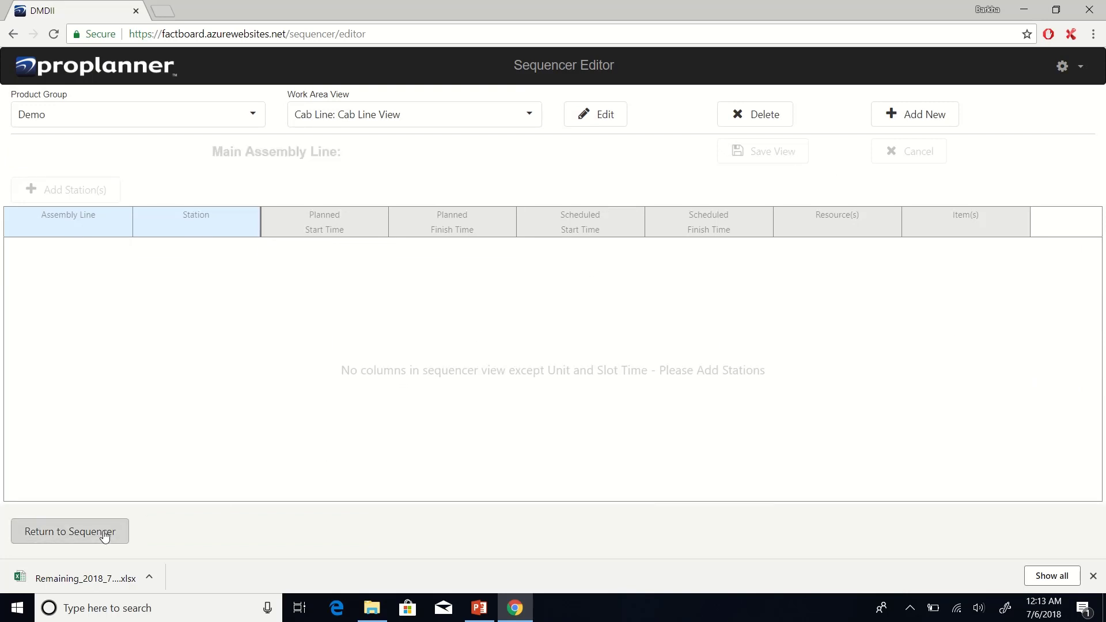
# - Return to the Sequencer and reload the Cab Line View to check its revised columns
pyautogui.click(69, 531)
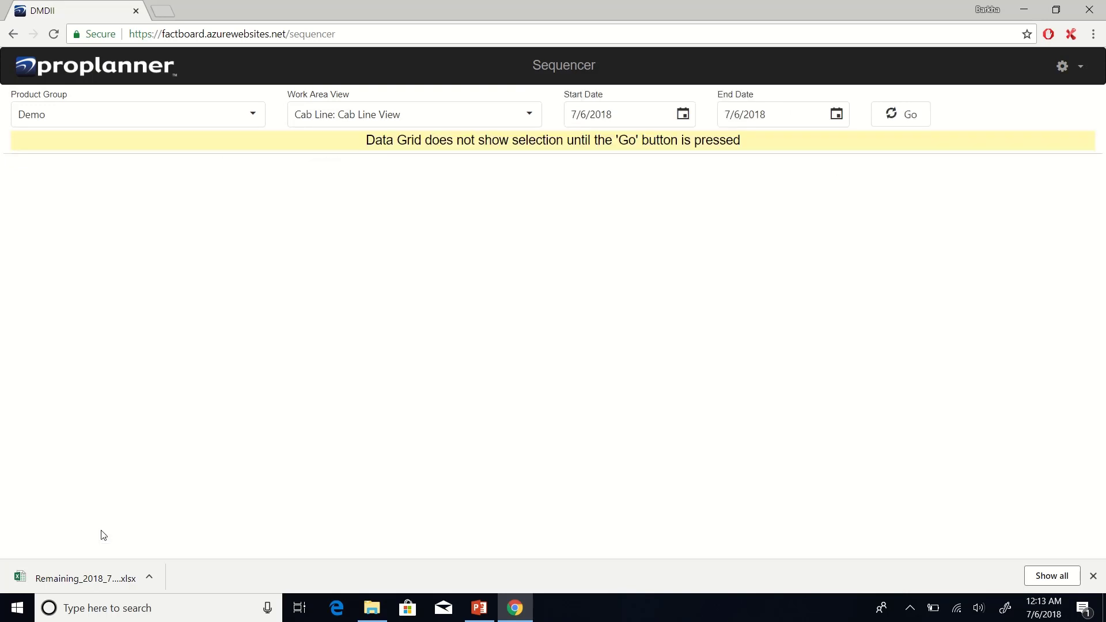
pyautogui.click(899, 116)
pyautogui.click(899, 118)
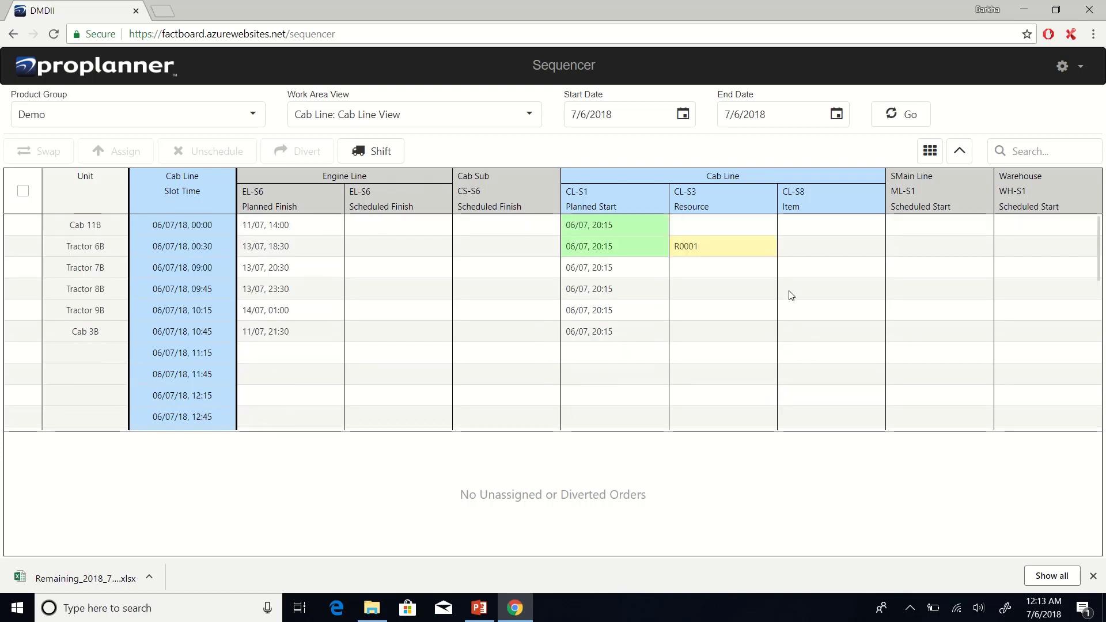
pyautogui.scroll(-2, 791, 295)
# - Start a new sequence view in the Sequencer Editor under the existing Demo product group
pyautogui.click(1065, 72)
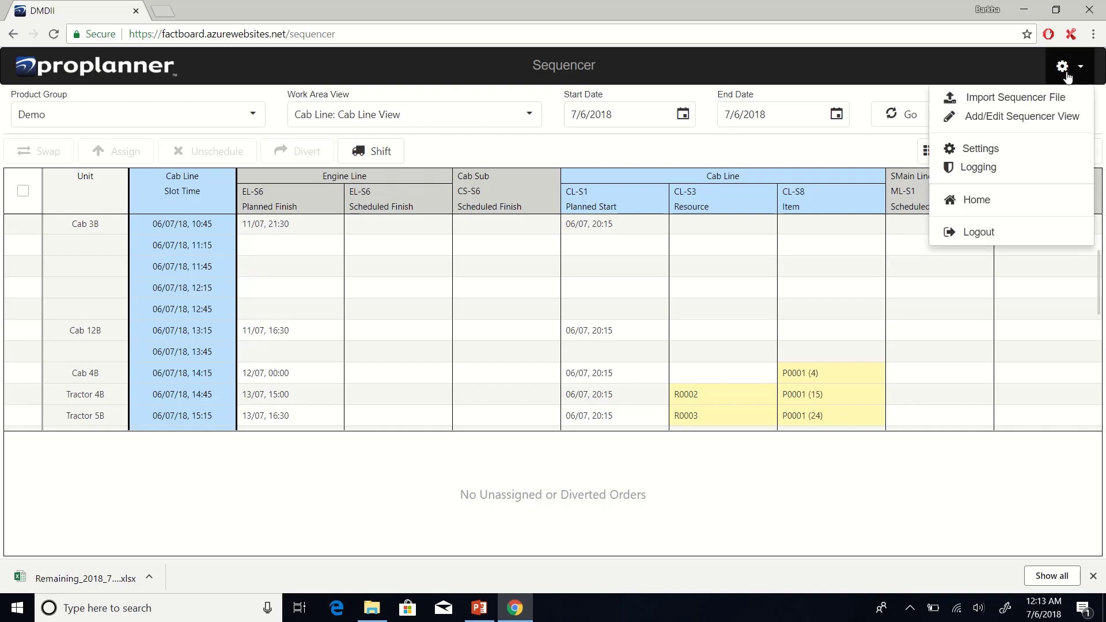
pyautogui.click(1047, 122)
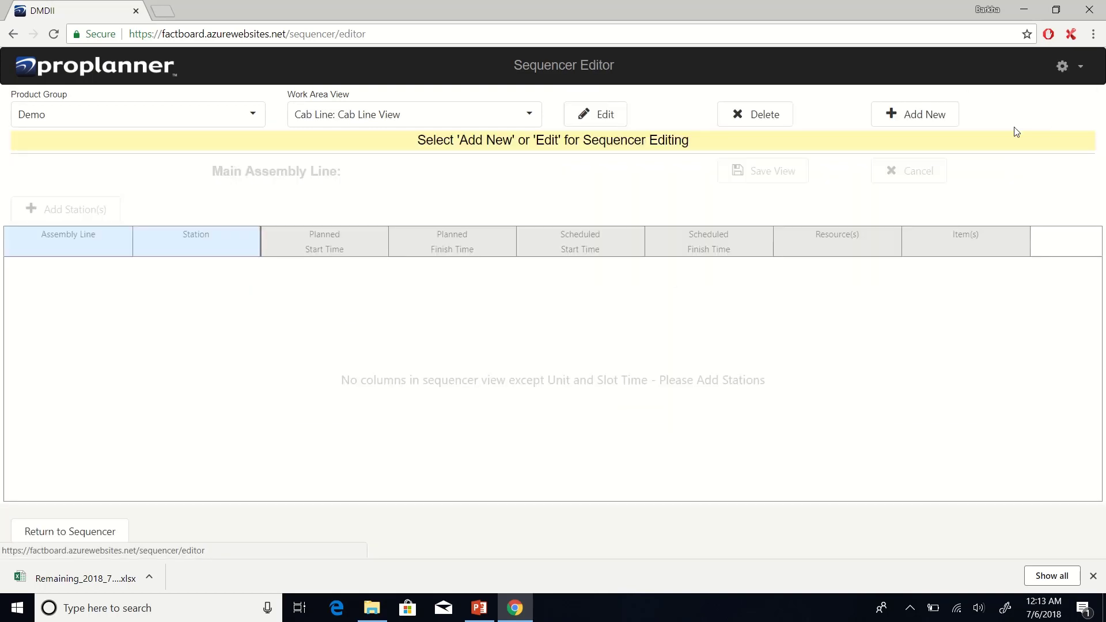
pyautogui.click(892, 118)
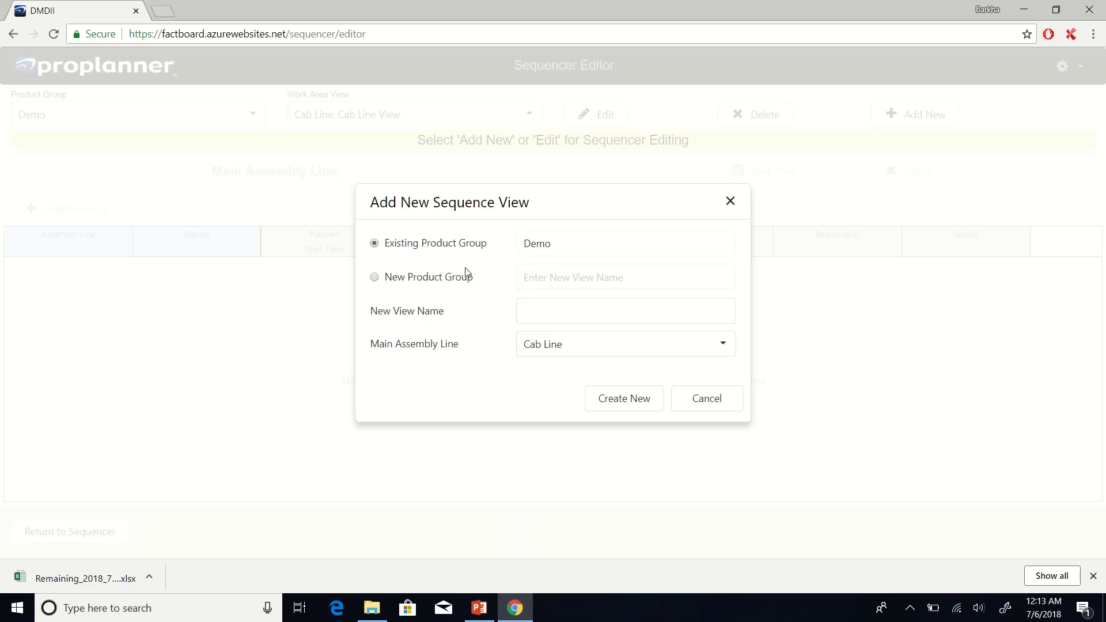
pyautogui.click(420, 284)
pyautogui.click(468, 248)
# - Name the new view TEST-Add, set its main assembly line to Engine Line and create it
pyautogui.click(541, 316)
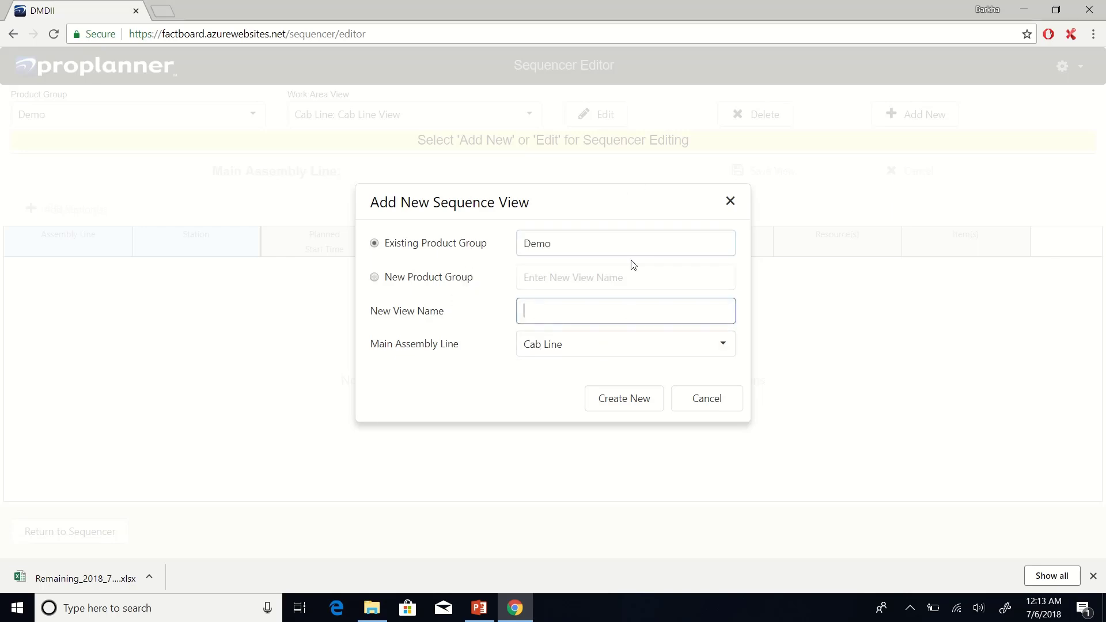
pyautogui.press('capslock')
pyautogui.write('T')
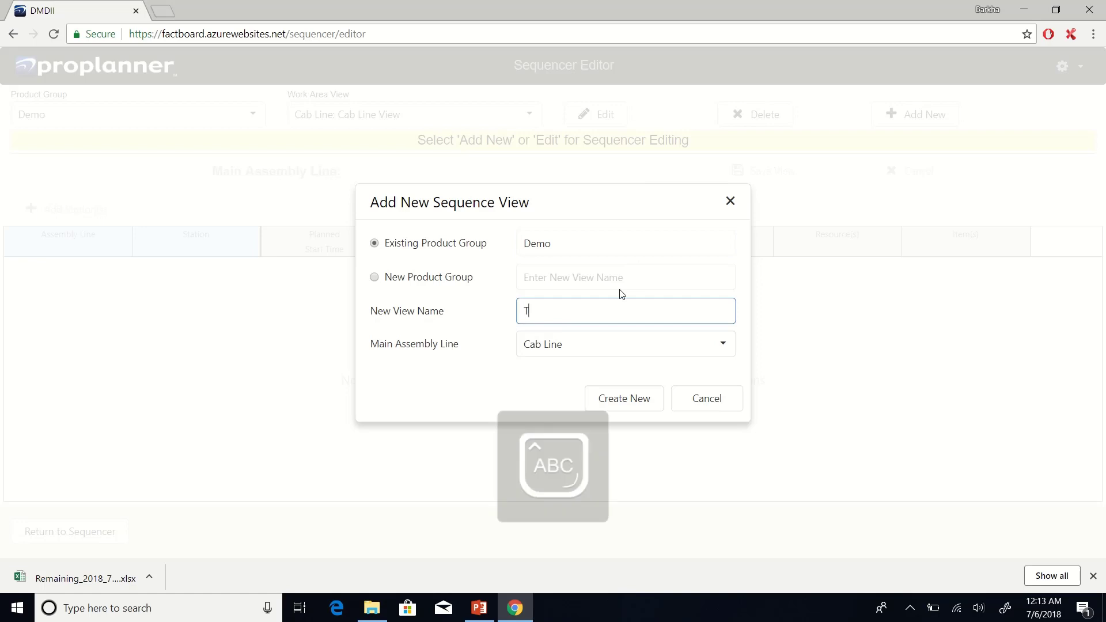
pyautogui.write('EST')
pyautogui.press('capslock')
pyautogui.write('-')
pyautogui.press('capslock')
pyautogui.write('A')
pyautogui.press('capslock')
pyautogui.write('dd')
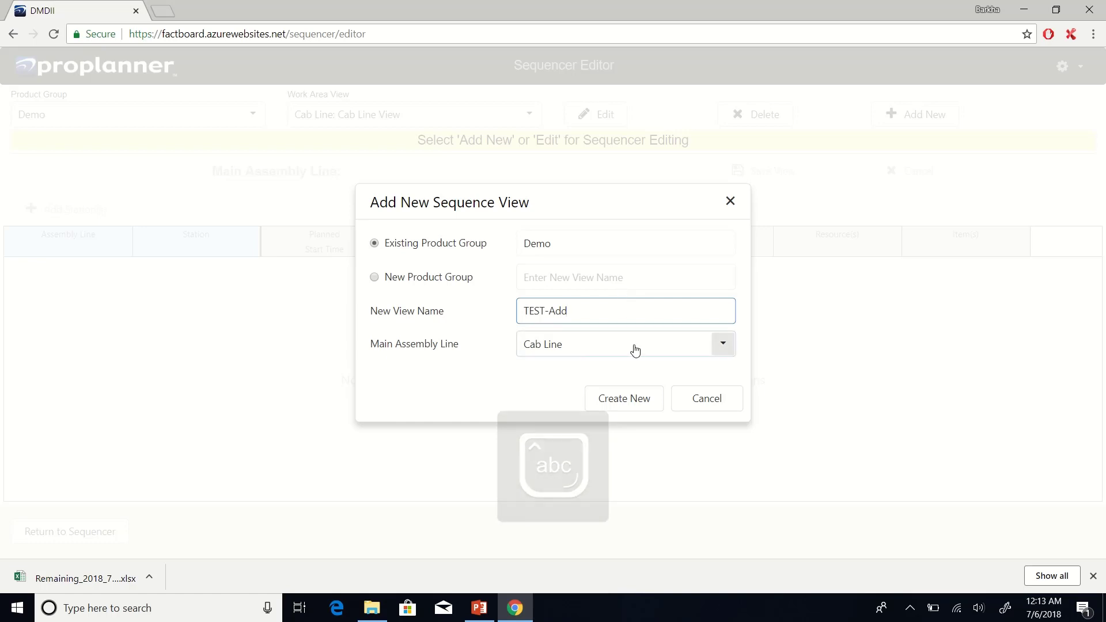
pyautogui.click(633, 348)
pyautogui.click(609, 415)
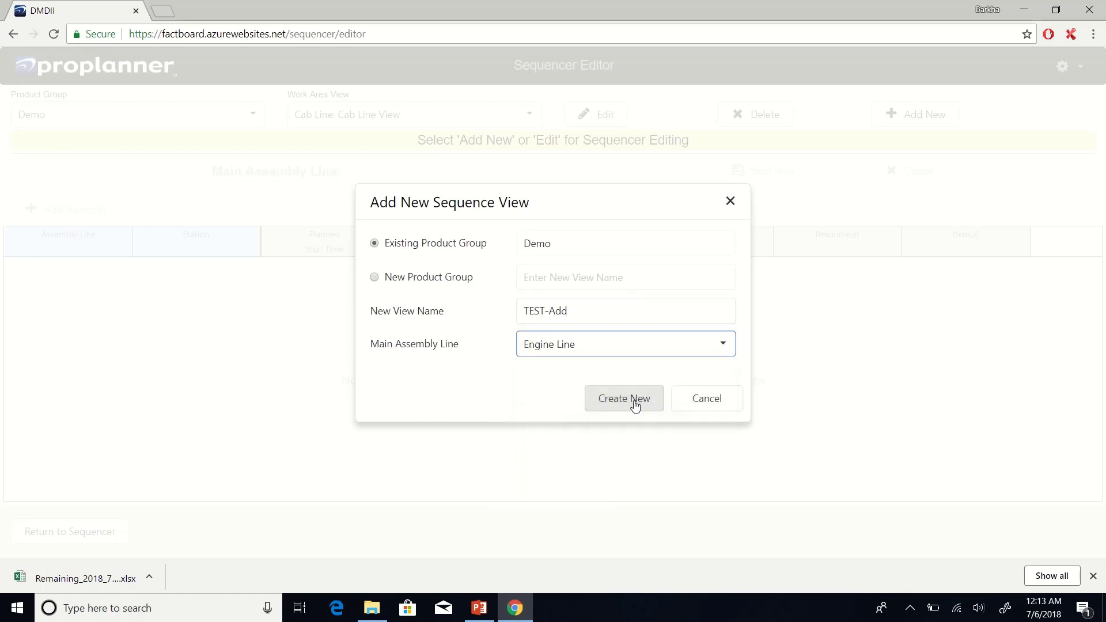
pyautogui.click(636, 401)
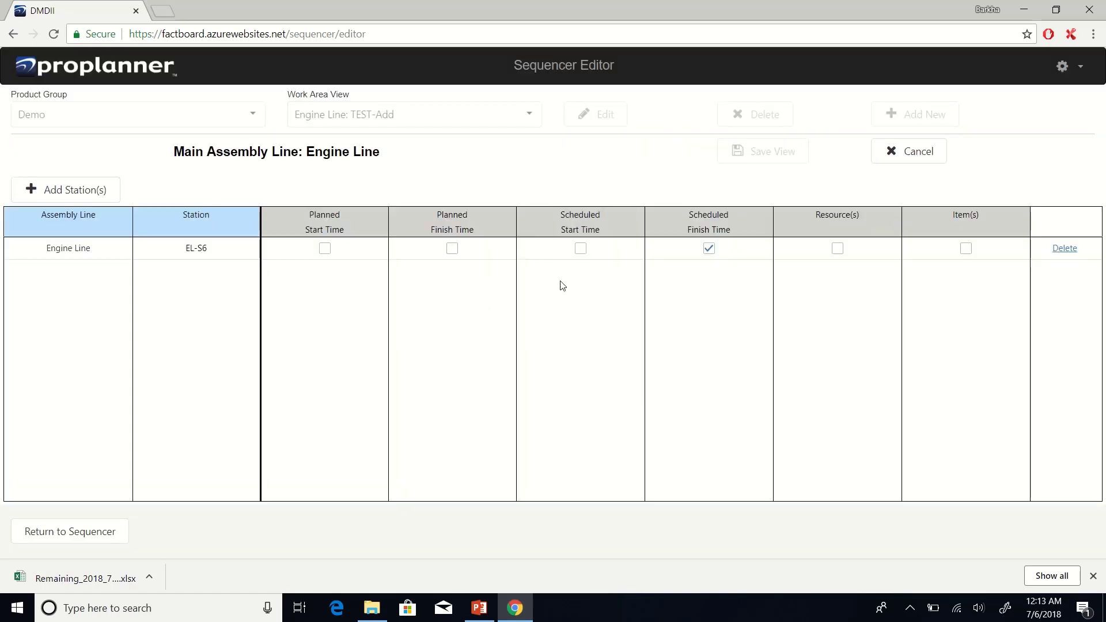
# - Add all Engine Line stations, Warehouse station WH-S1 and SMain Line station ML-S1 to the TEST-Add view
pyautogui.click(95, 192)
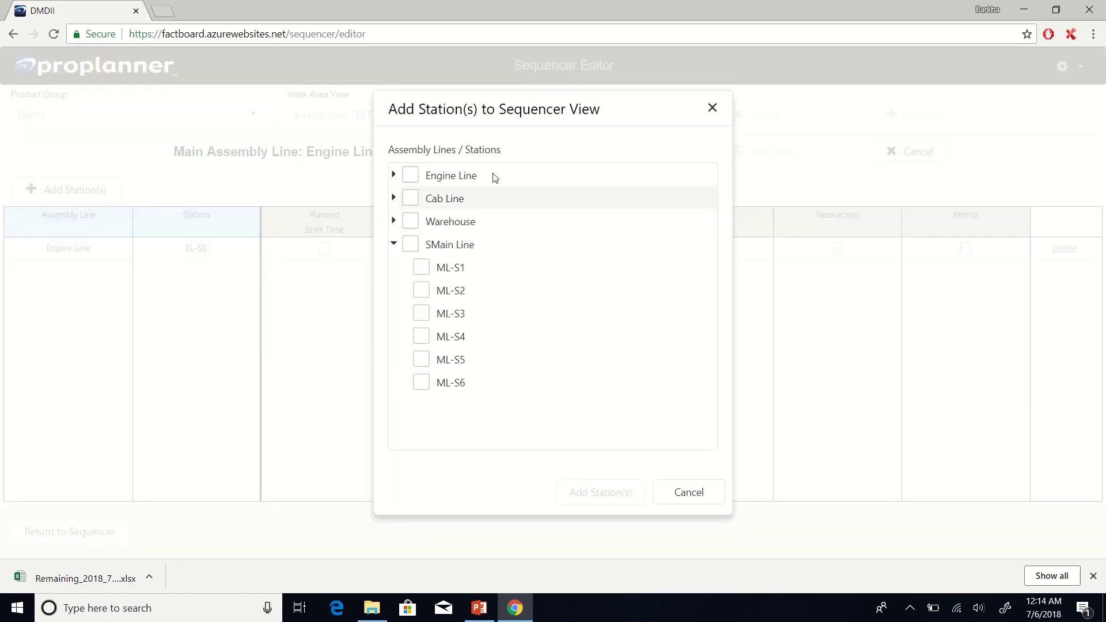
pyautogui.click(409, 176)
pyautogui.click(394, 221)
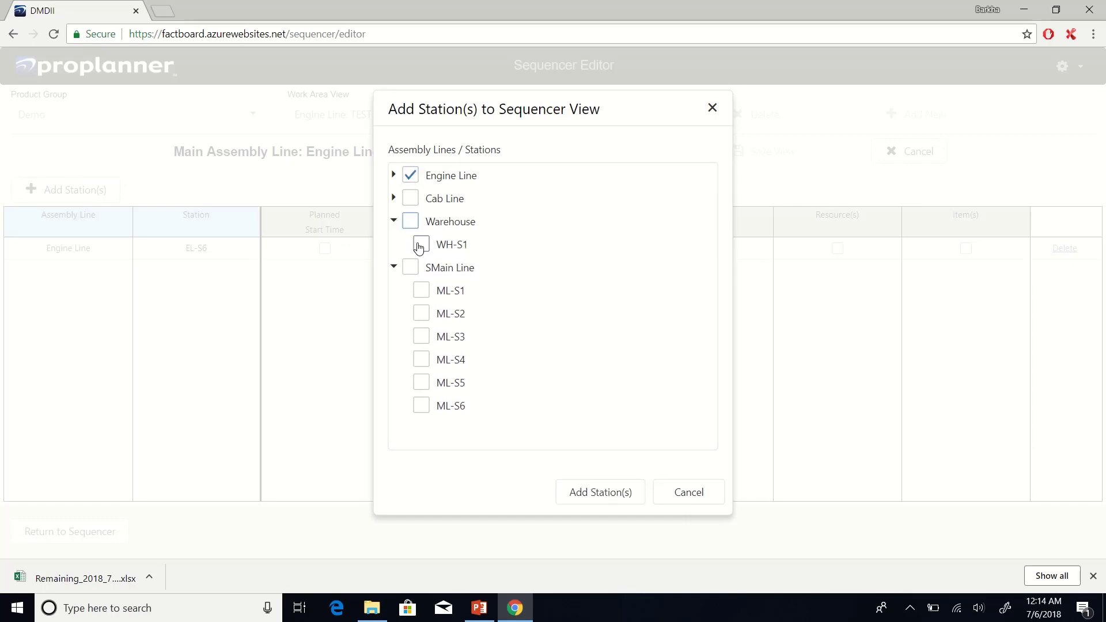
pyautogui.click(419, 246)
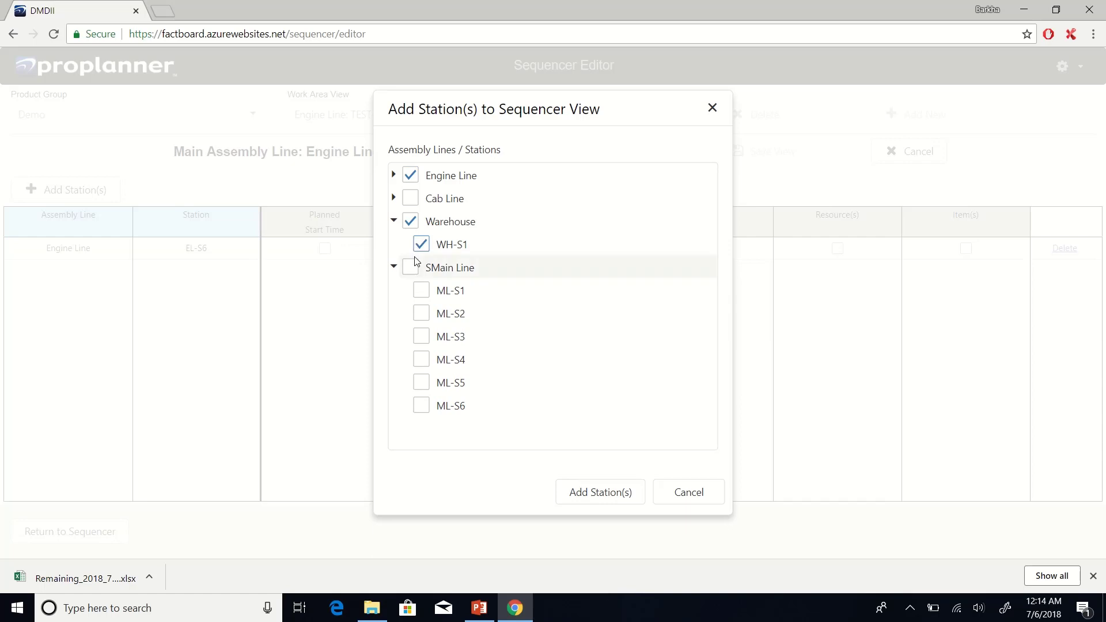
pyautogui.click(421, 290)
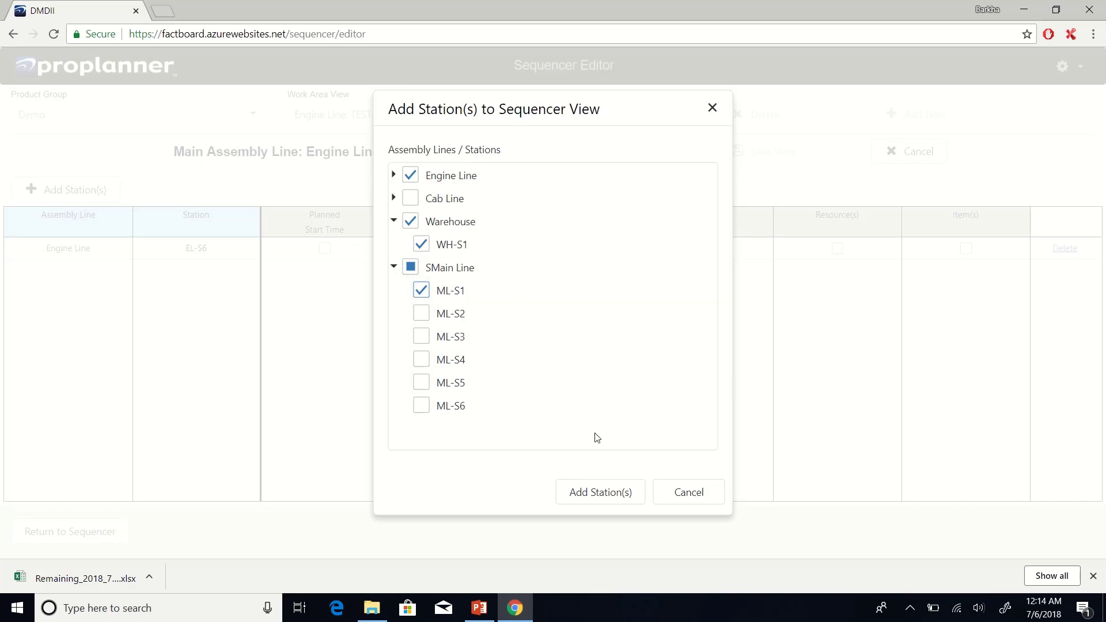
pyautogui.click(610, 497)
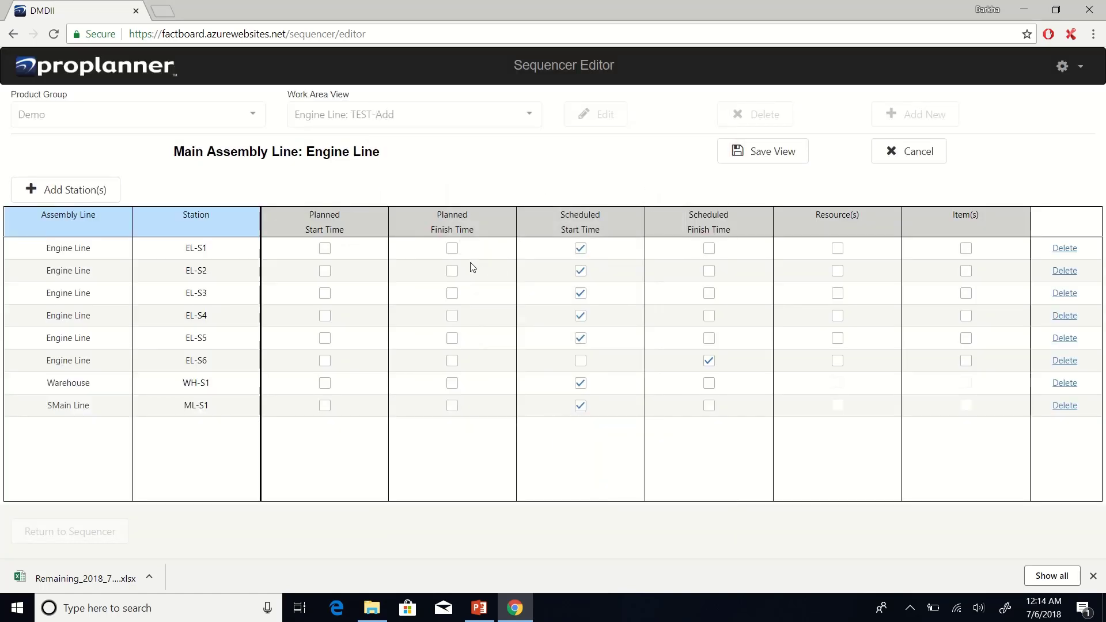
# - Enable EL-S2 planned finish and EL-S4 planned start and scheduled finish, disable scheduled start for EL-S3 and EL-S4, and save the view
pyautogui.click(452, 271)
pyautogui.click(324, 316)
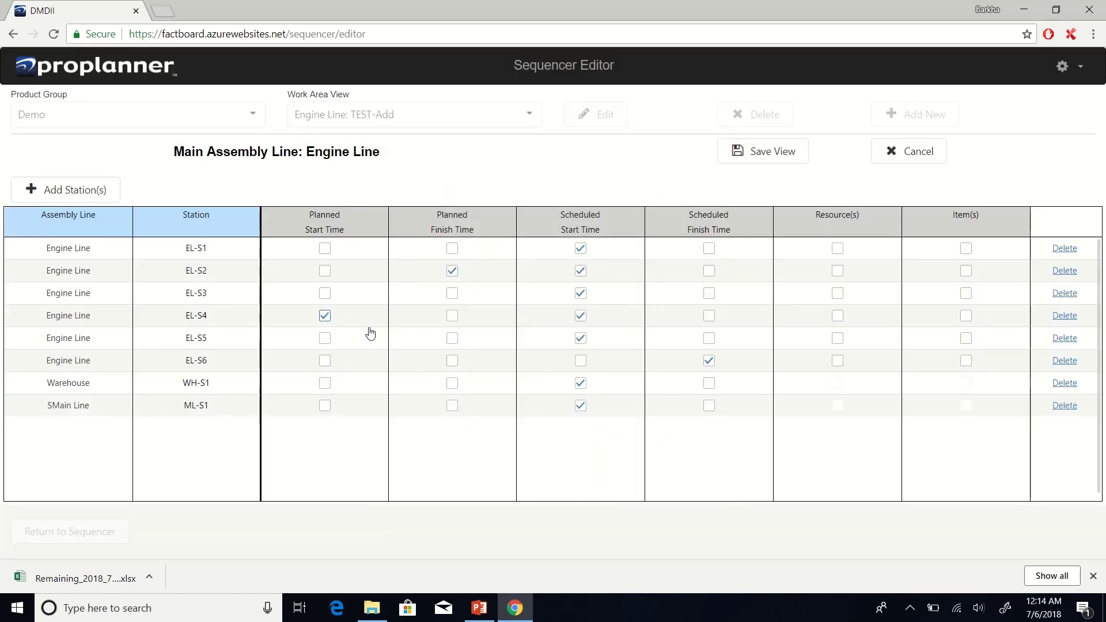
pyautogui.click(581, 316)
pyautogui.click(581, 293)
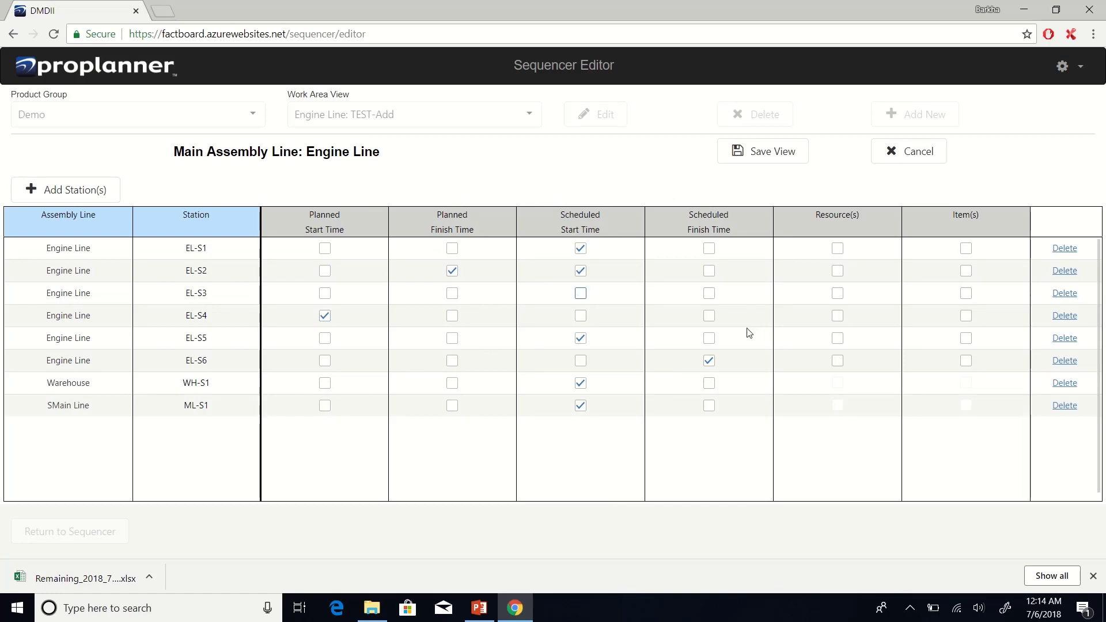
pyautogui.click(710, 316)
pyautogui.click(777, 152)
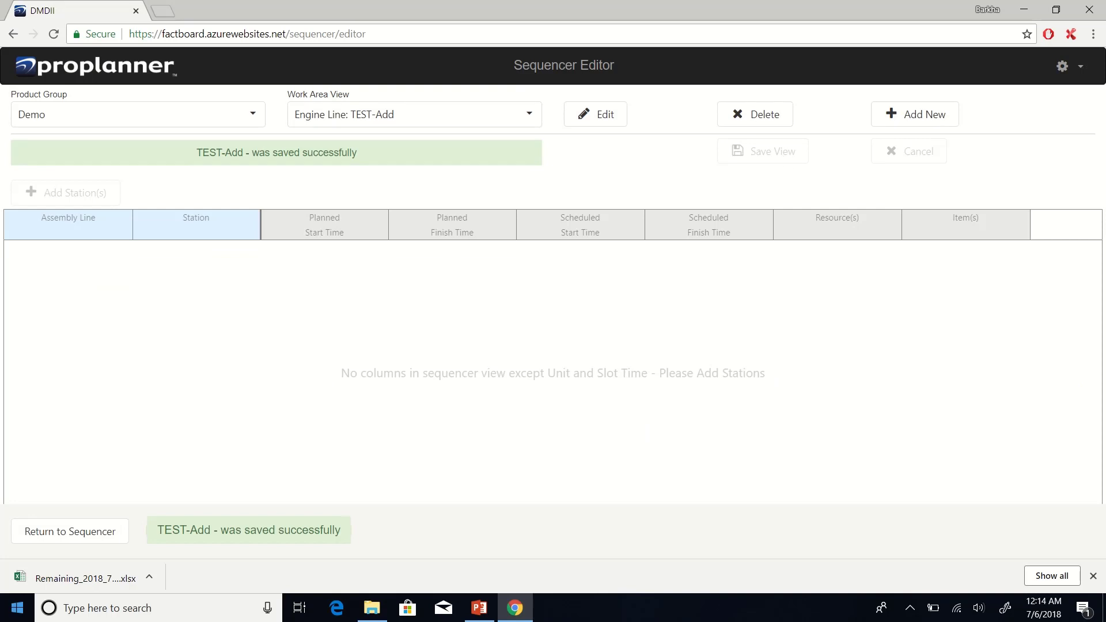
# - Return to the Sequencer and load the Engine Line: TEST-Add view
pyautogui.click(58, 542)
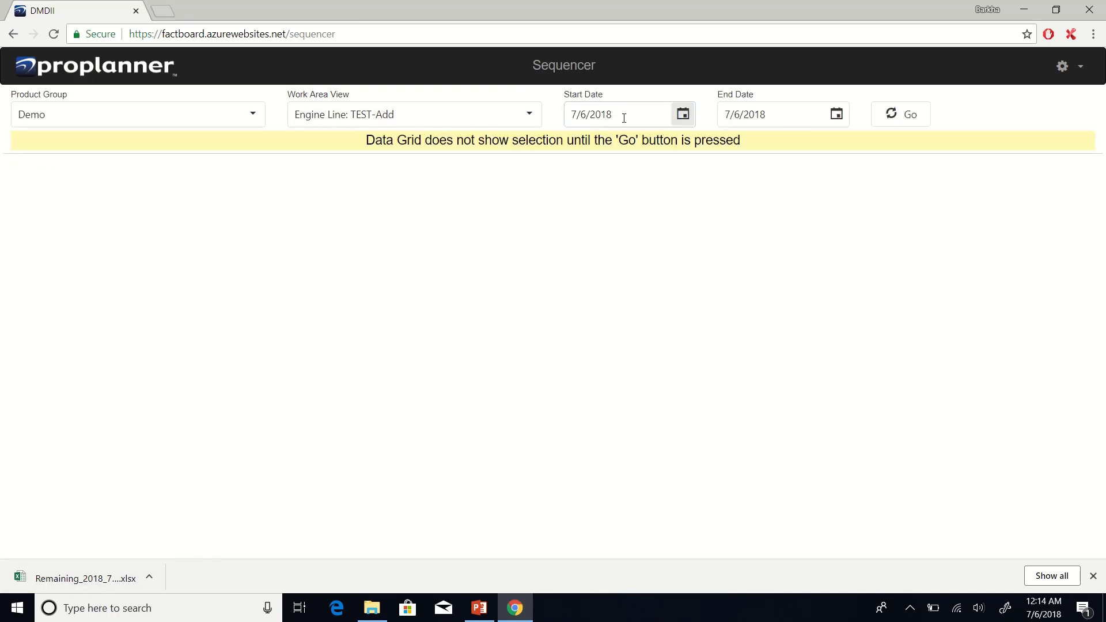
pyautogui.click(534, 119)
pyautogui.click(484, 209)
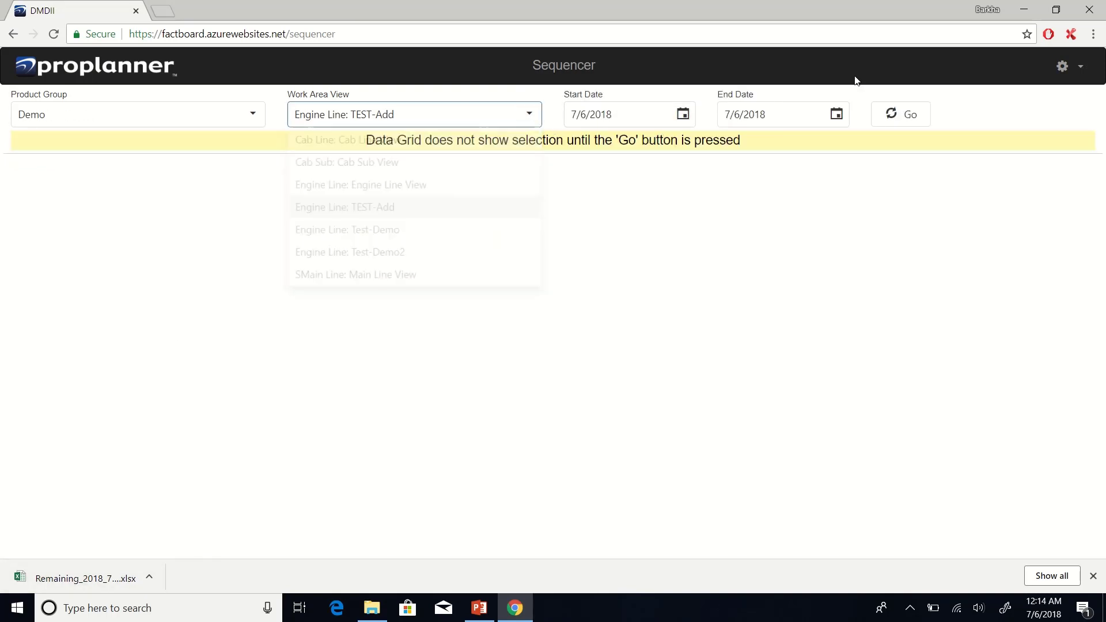
pyautogui.click(896, 112)
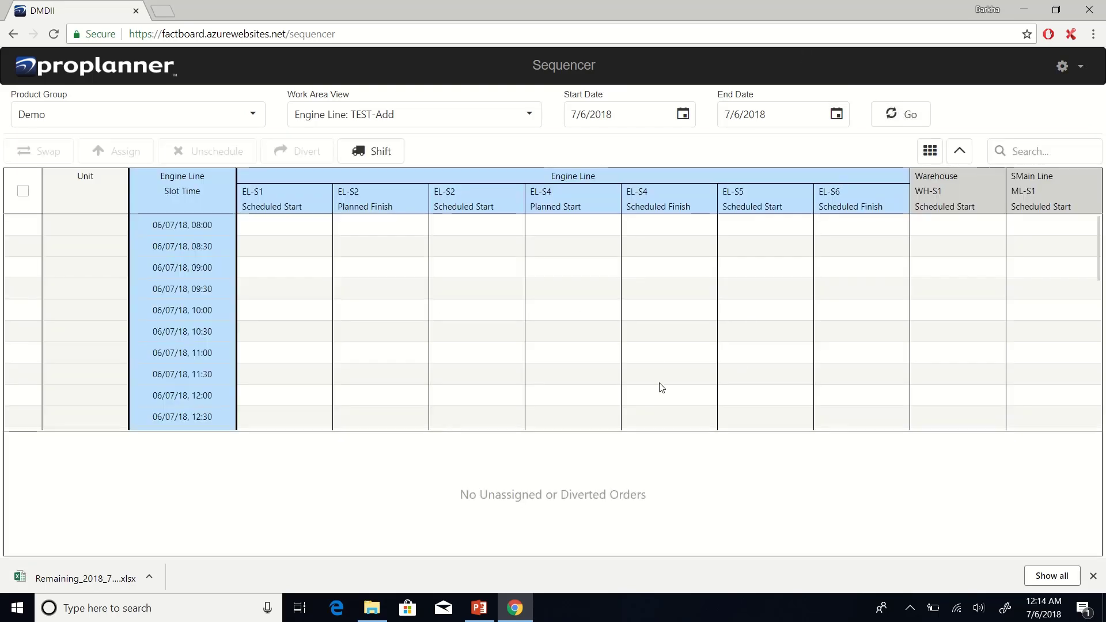
# - Set the end date to 7/19/2018 and reload the TEST-Add grid
pyautogui.click(837, 114)
pyautogui.click(881, 289)
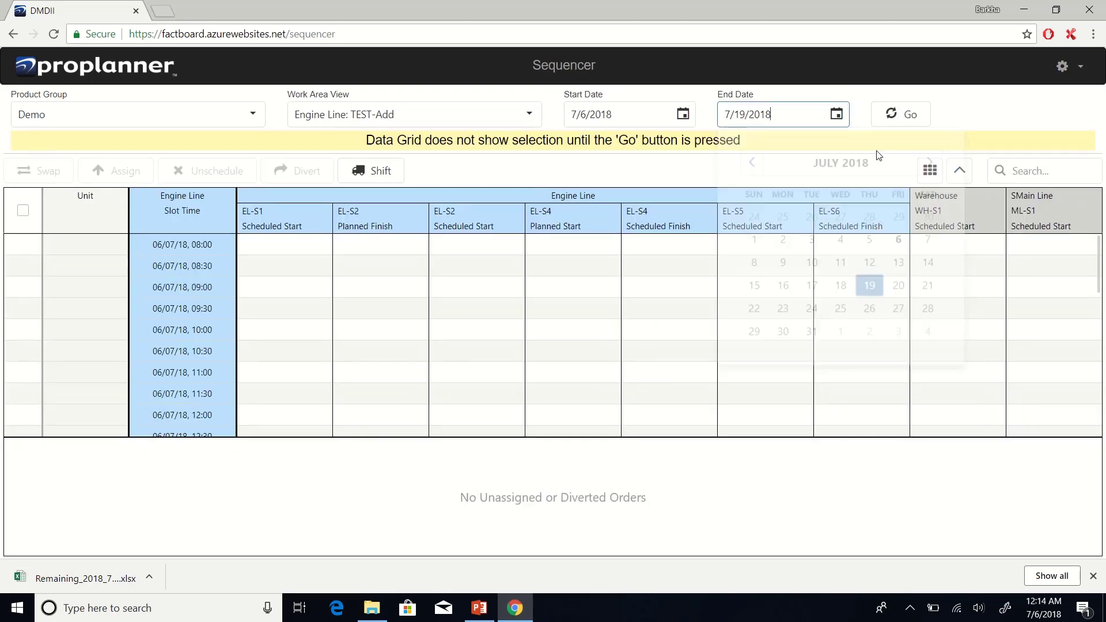
pyautogui.click(904, 118)
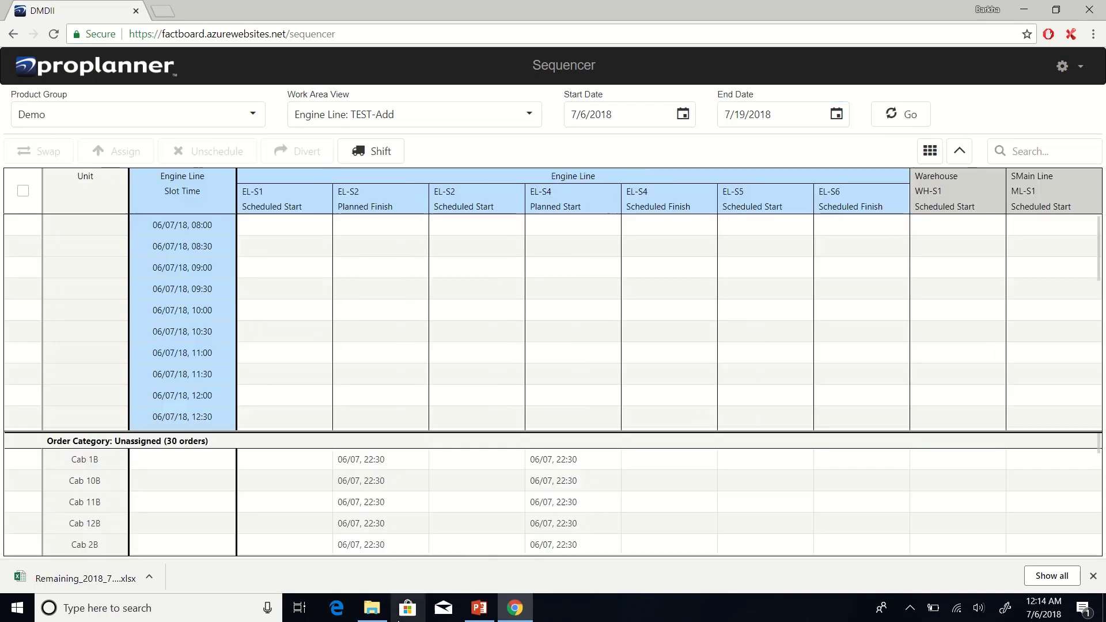
# - Assign the unassigned orders Cab 1B, Cab 10B and Cab 11B to consecutive Engine Line slots starting at 06/07/18, 08:30
pyautogui.click(22, 459)
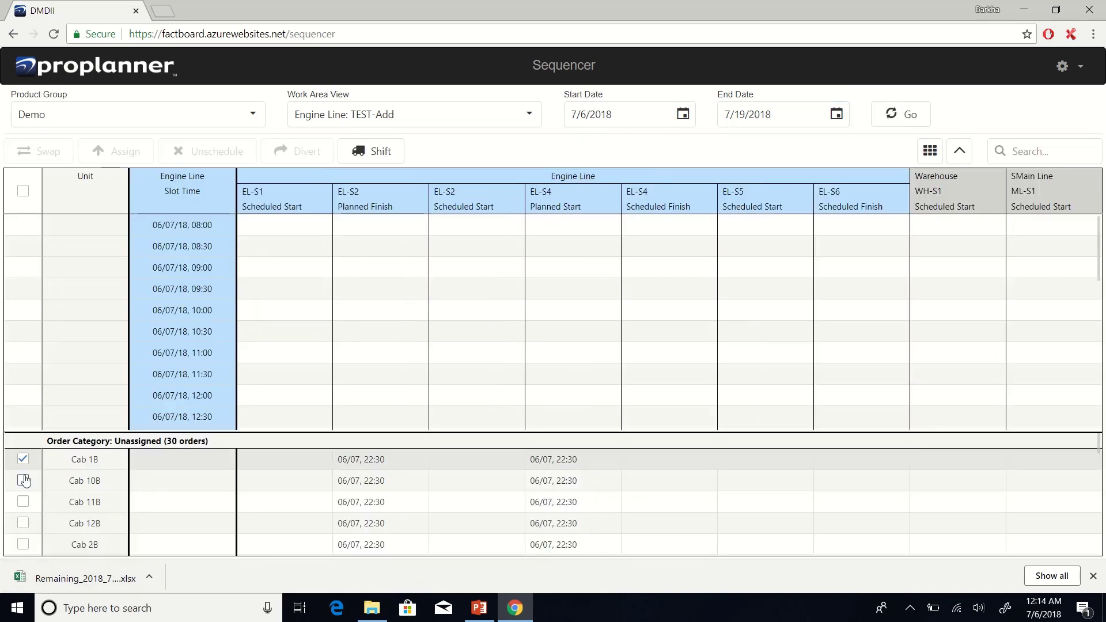
pyautogui.click(22, 480)
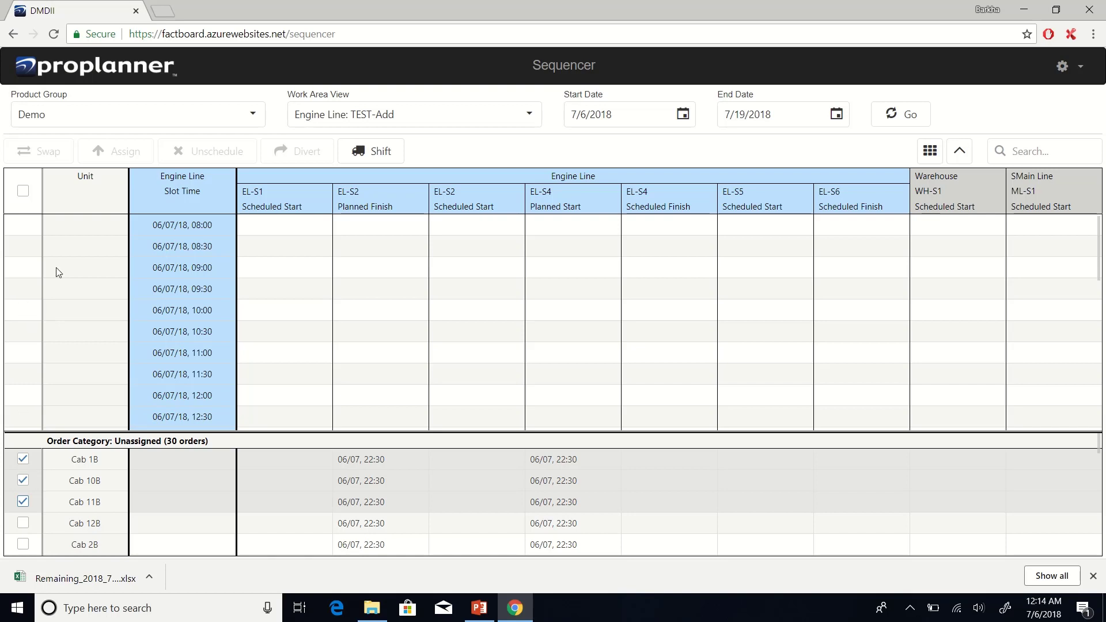
pyautogui.click(98, 151)
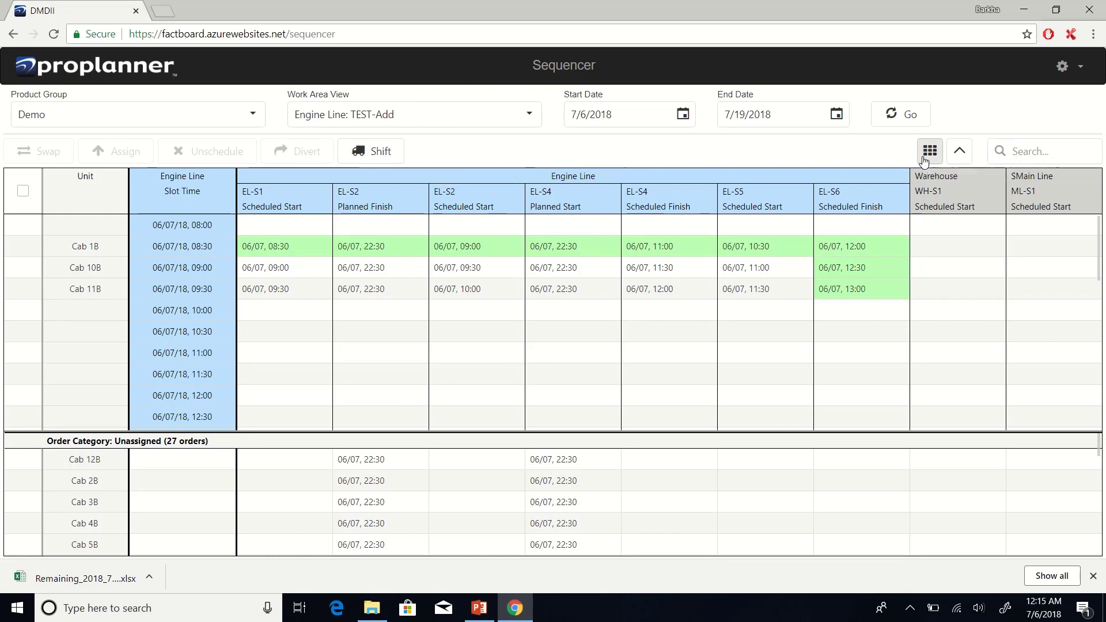
# - Save the sequencer's grid options with slot time, unassigned and diverted items all shown
pyautogui.scroll(-7, 651, 383)
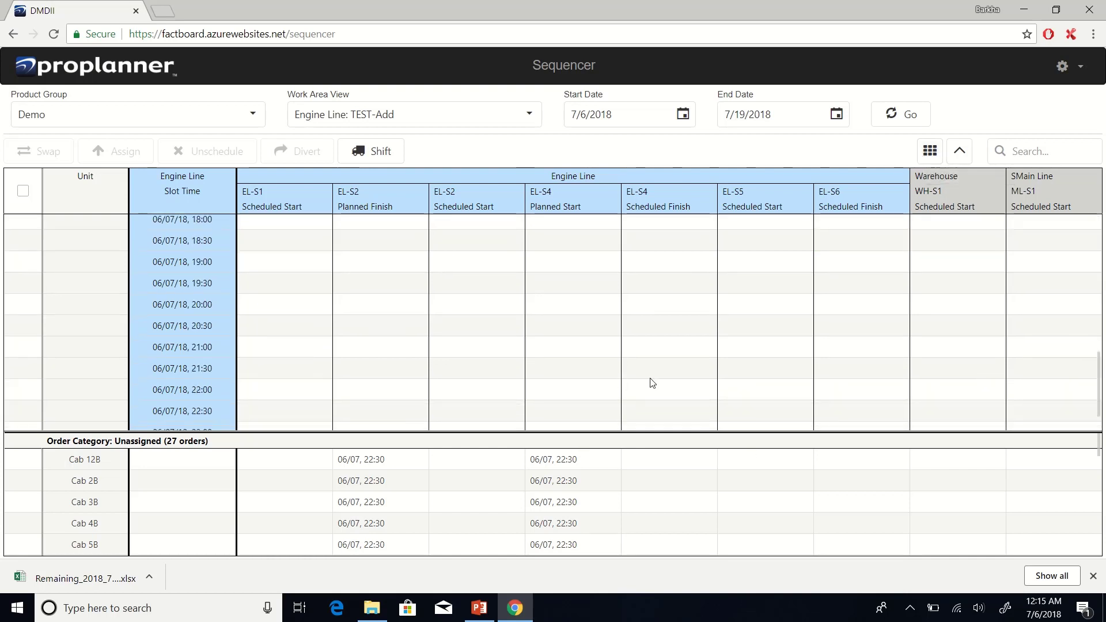
pyautogui.click(930, 150)
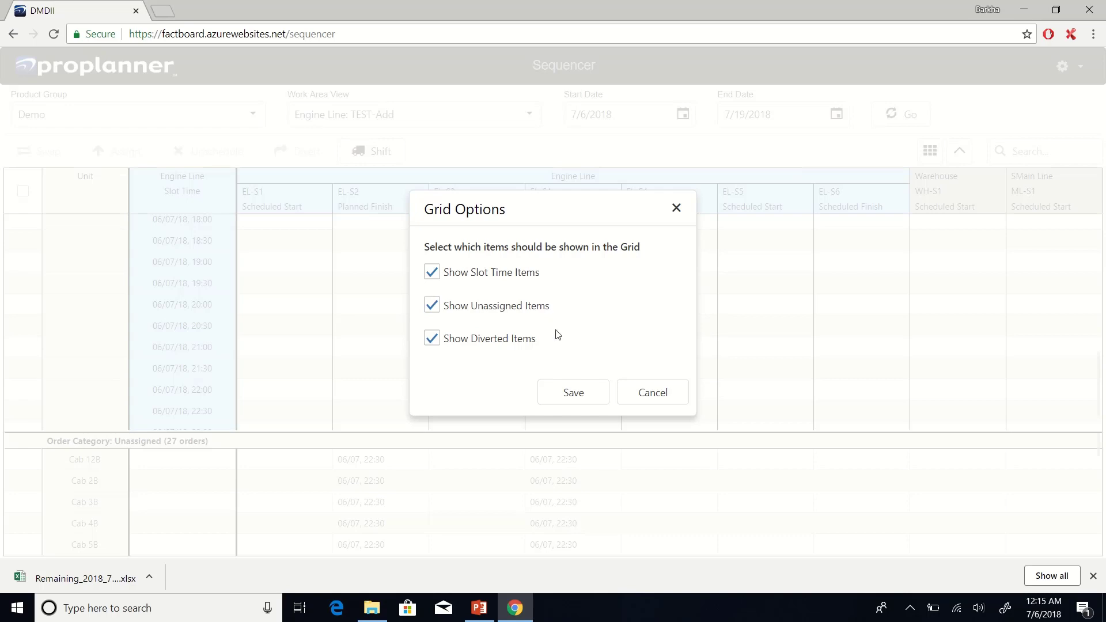
pyautogui.click(557, 393)
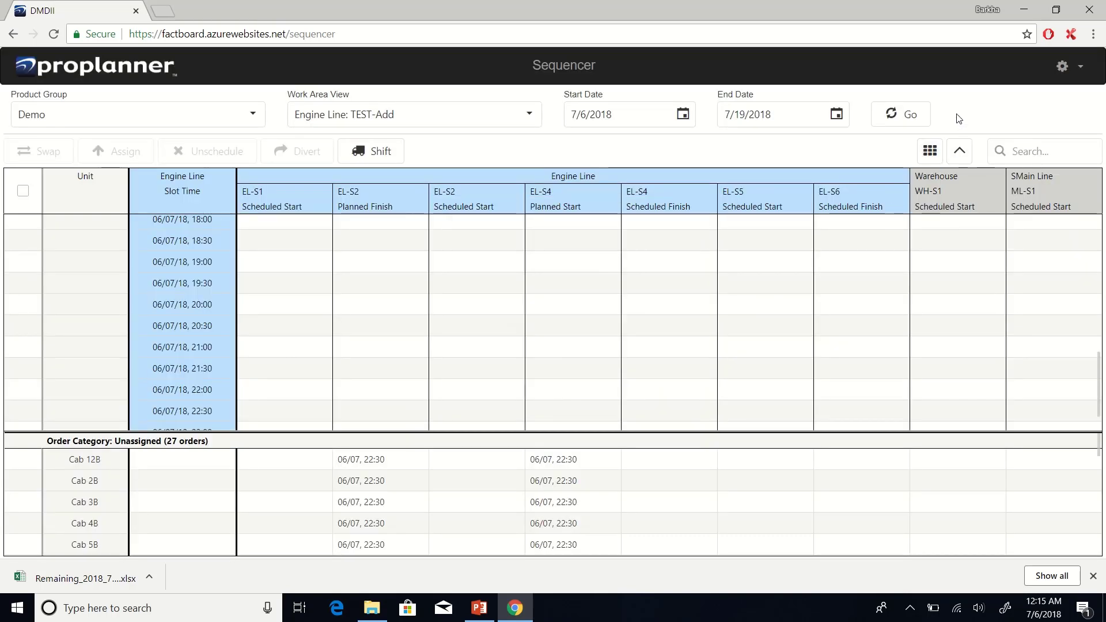
# - Open the application settings from the home page and review the Dashboard, Sequencer and Inventory Reconciler general settings
pyautogui.click(138, 75)
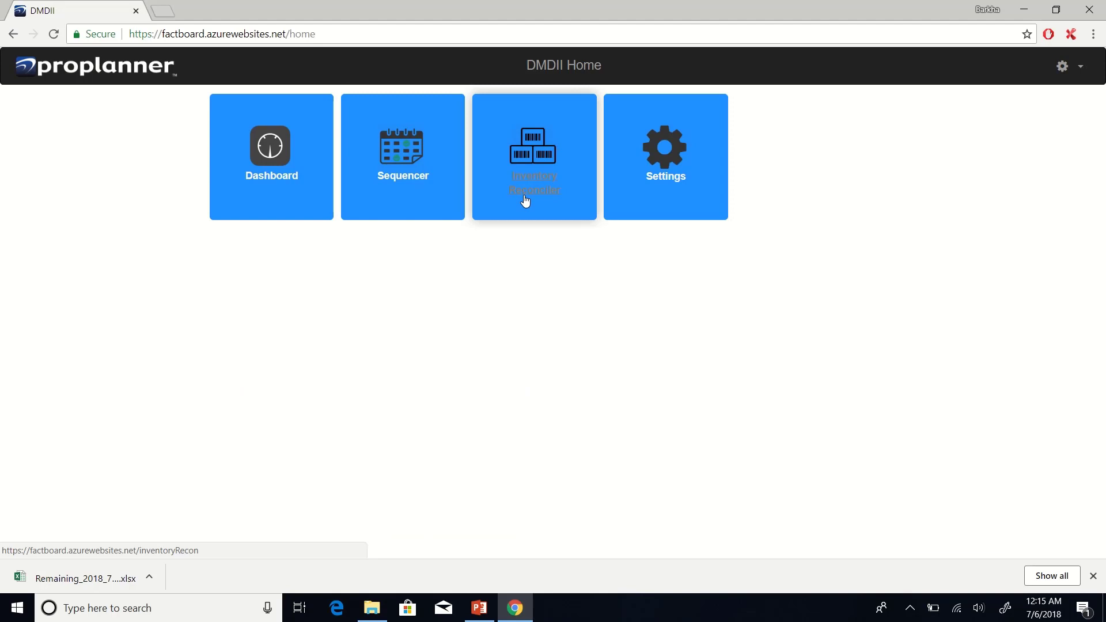
pyautogui.click(648, 159)
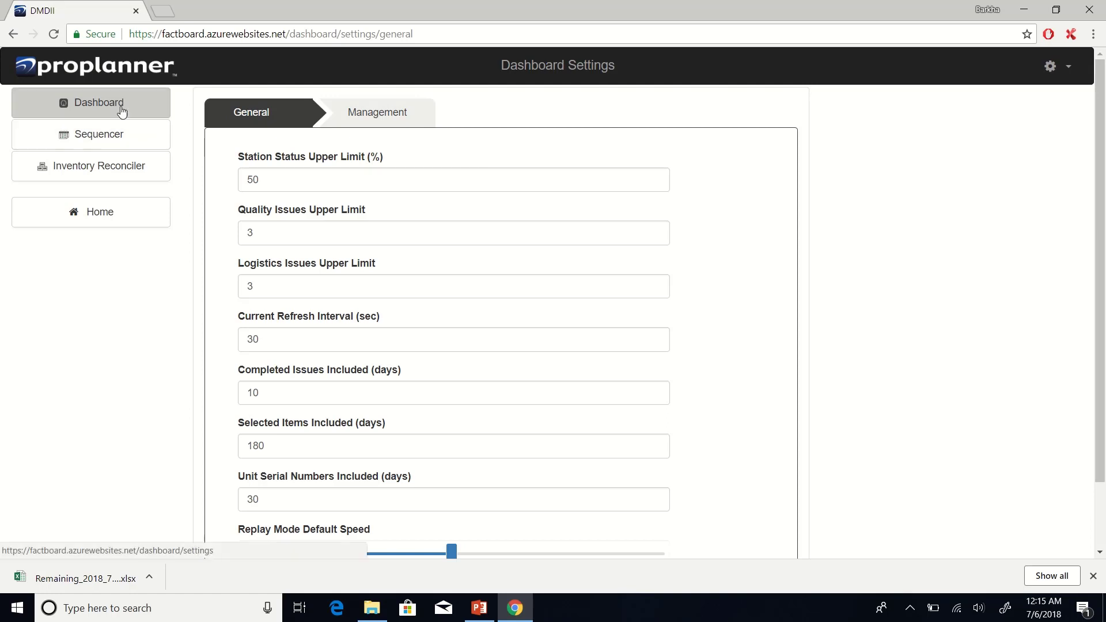
pyautogui.scroll(-1, 349, 321)
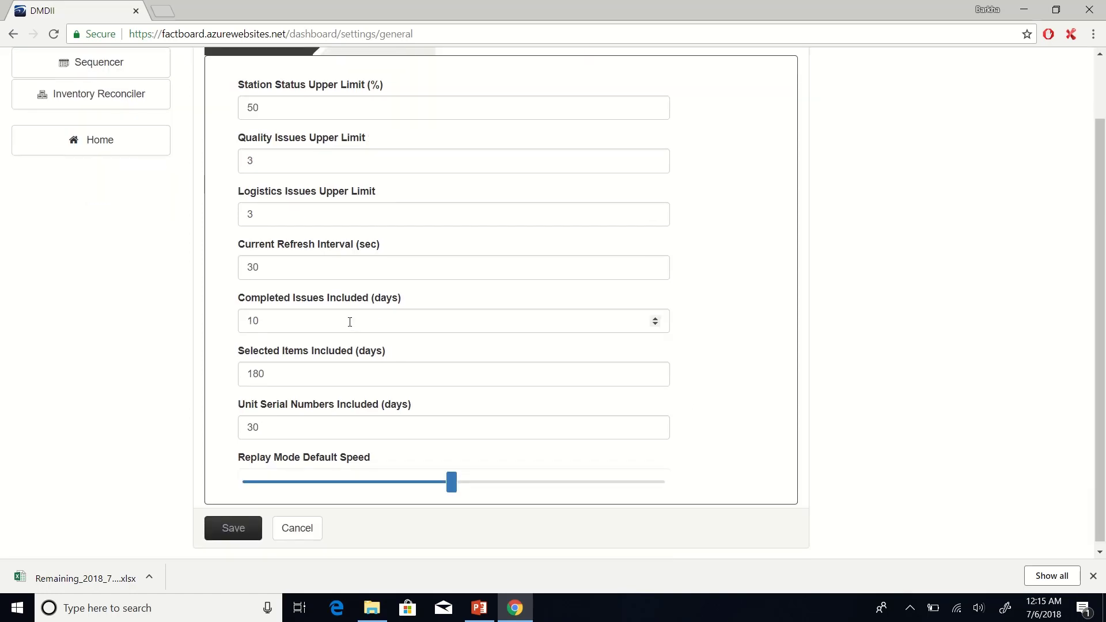
pyautogui.scroll(1, 254, 166)
pyautogui.click(103, 137)
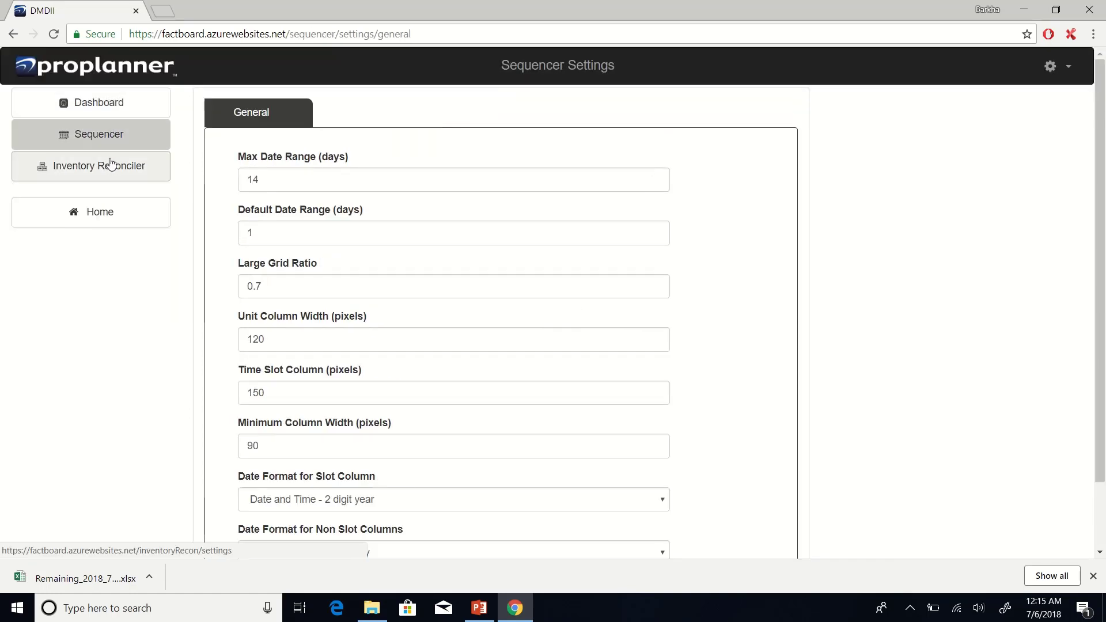
pyautogui.click(111, 164)
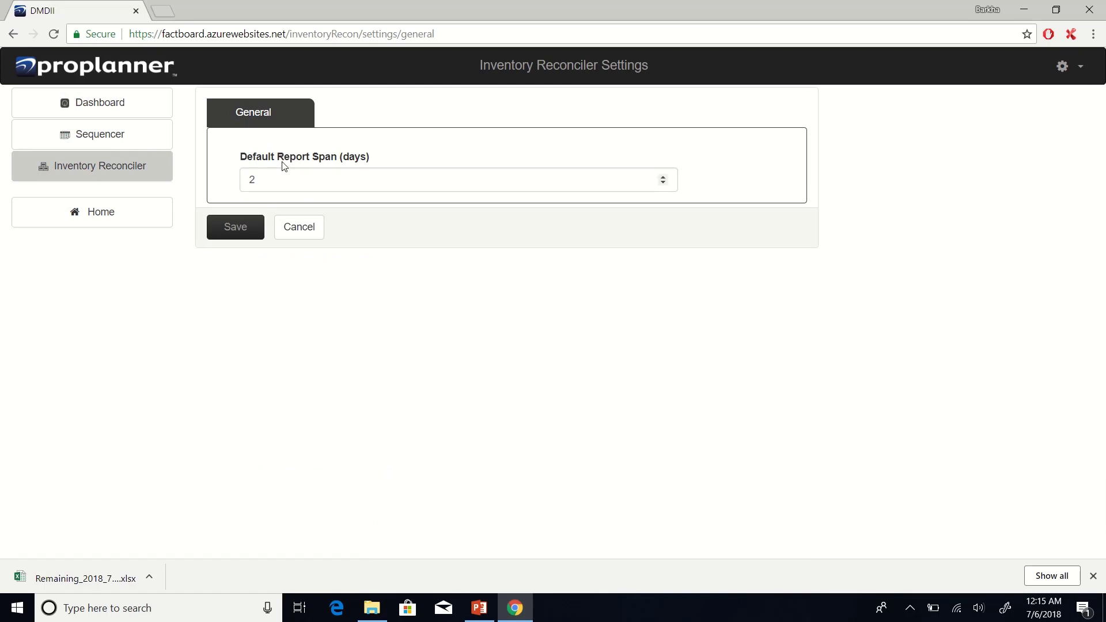
# - Open the Logging page and load the Warning-level entries for 7/6/2018, 12:00 AM to 12:15 AM
pyautogui.click(1063, 74)
pyautogui.click(1045, 121)
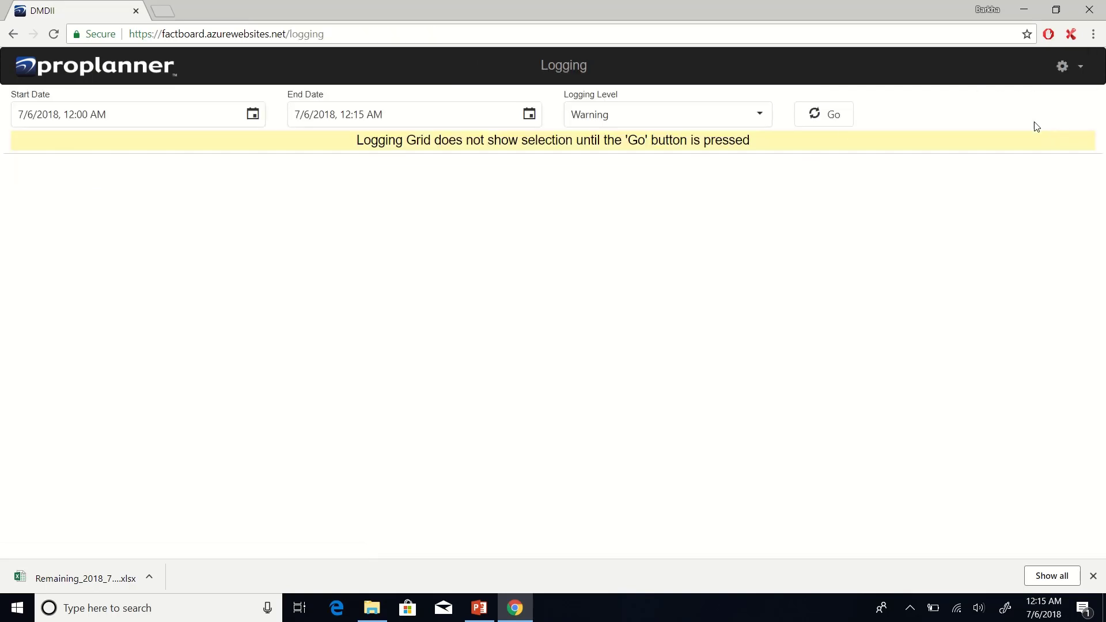
pyautogui.click(830, 114)
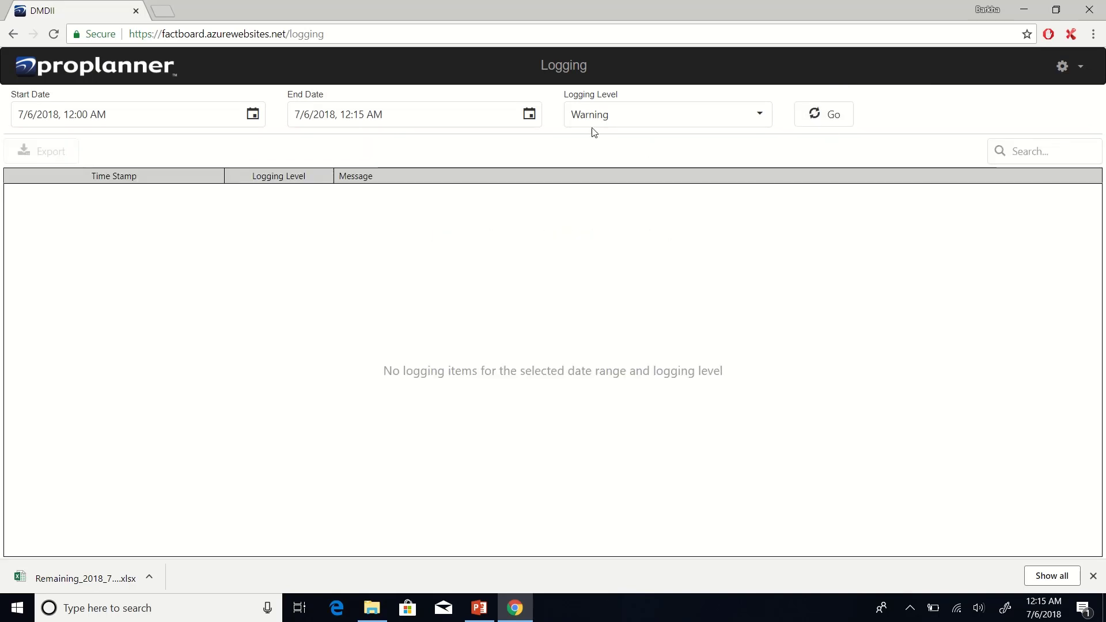
# - Set the logging level to Debug and reload the logging grid
pyautogui.click(759, 114)
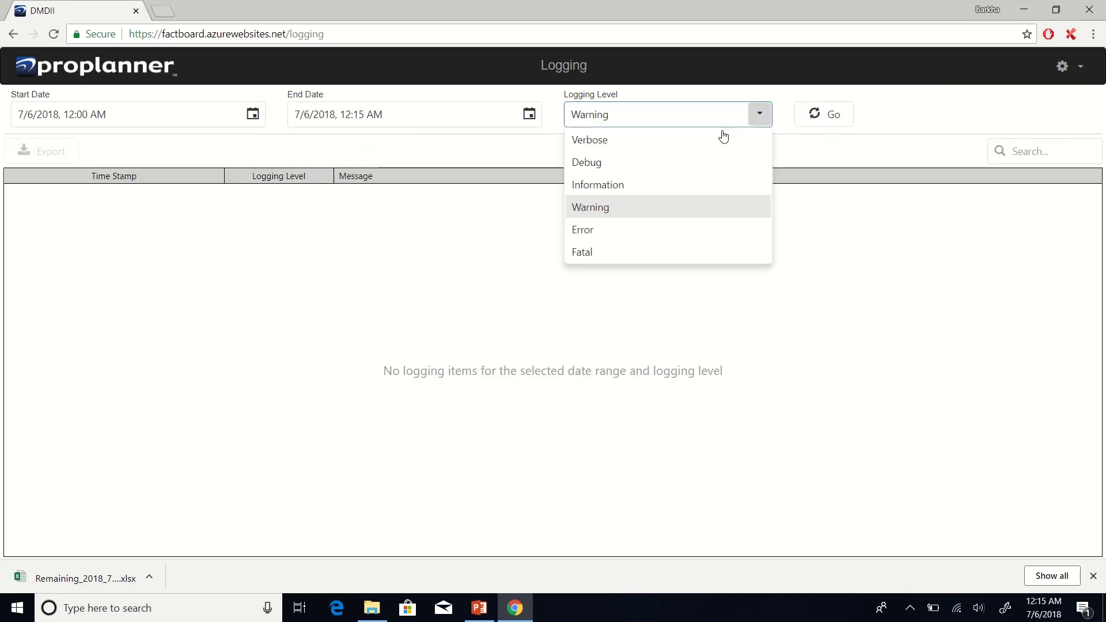
pyautogui.click(699, 161)
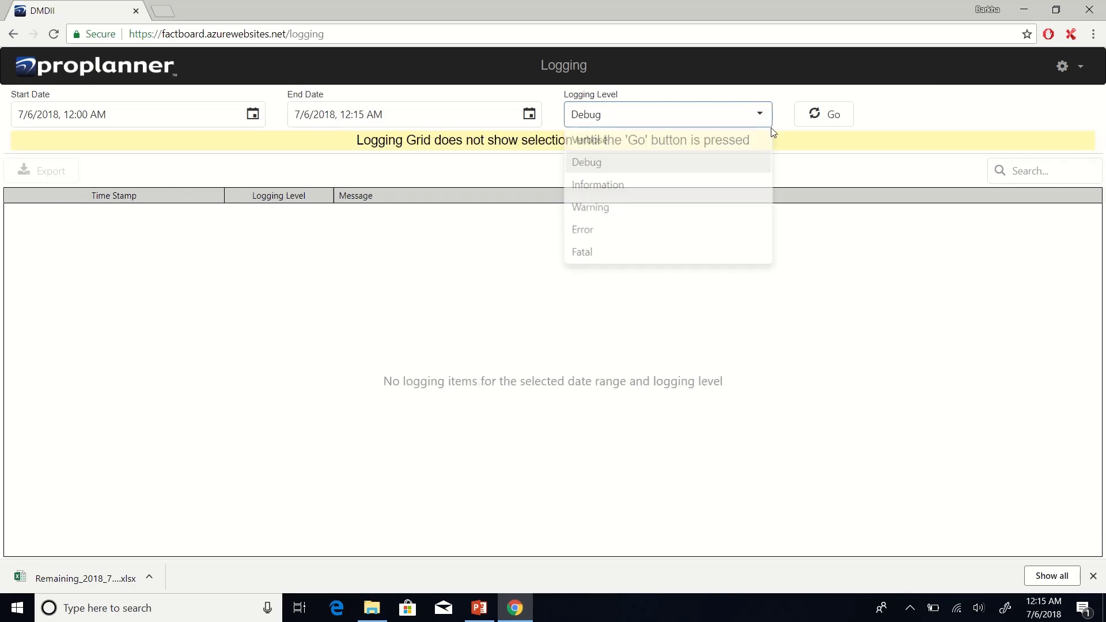
pyautogui.click(825, 111)
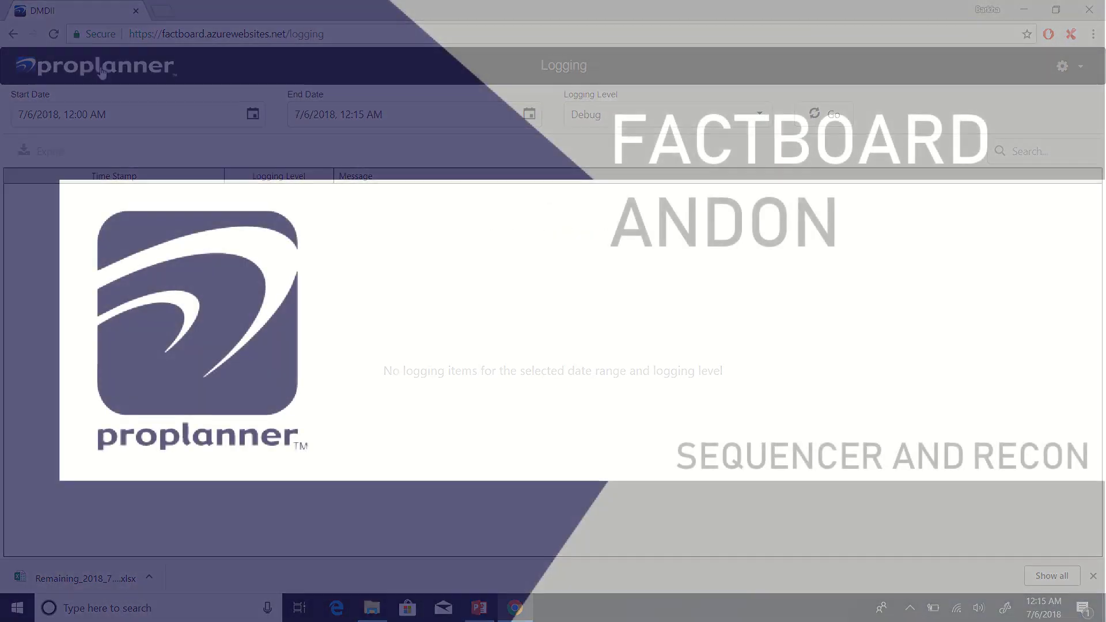